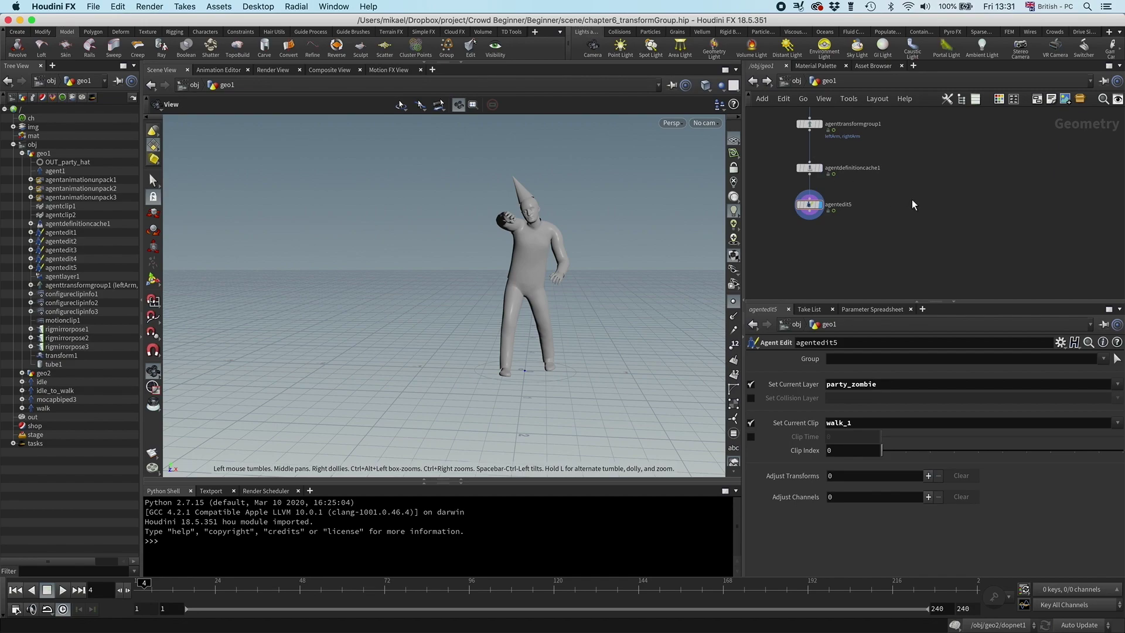
Add an Agent Clip Properties node to the geo1 network by searching 'agent clip'.
key("Tab")
type("ag")
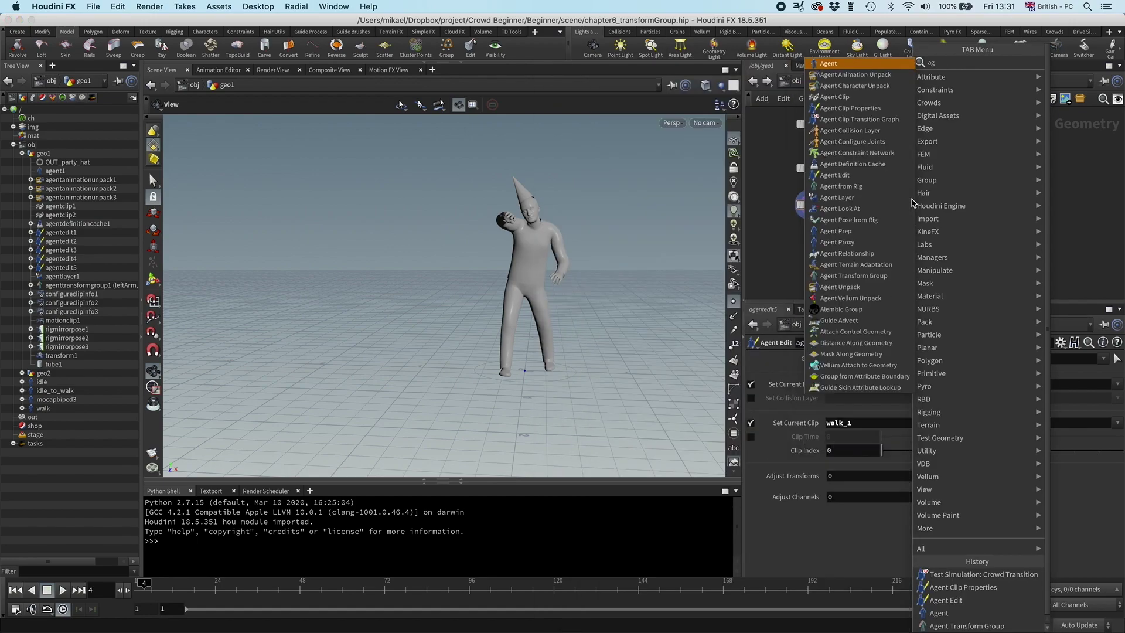
type("ent clip")
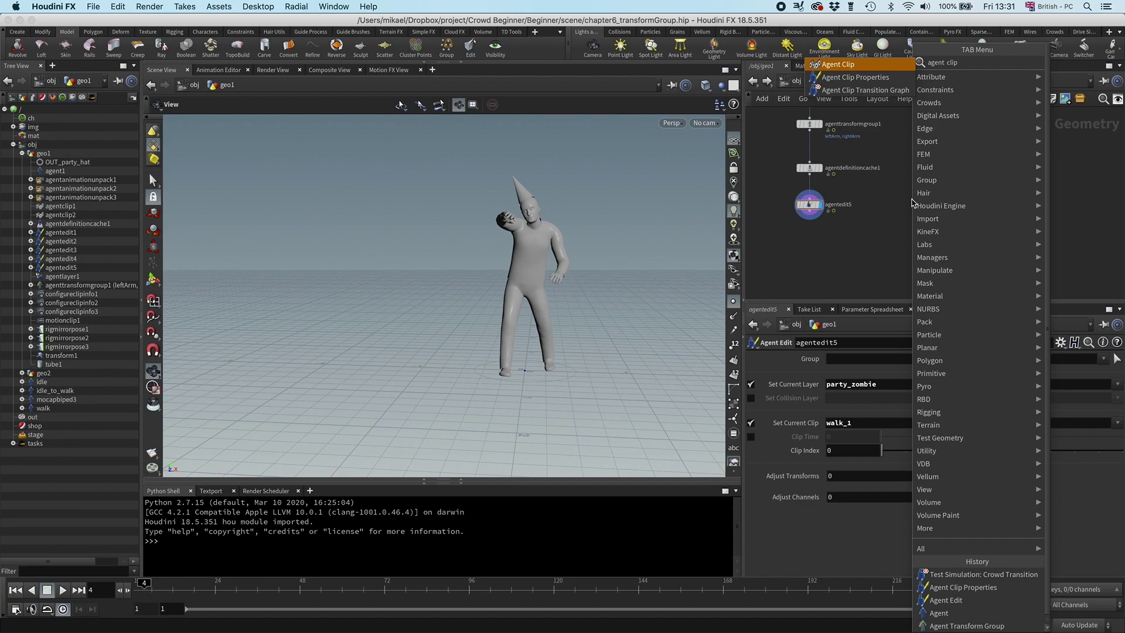
key("Down")
key("Return")
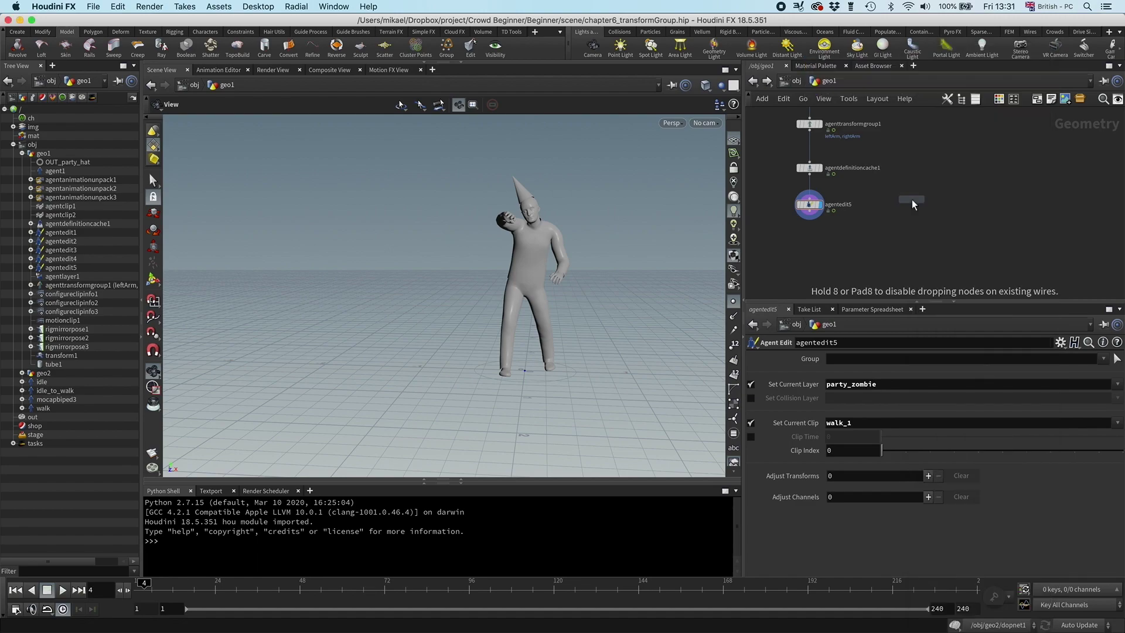
left_click(914, 186)
Wire agentdefinitioncache1 into agentclipproperties1 and make it the displayed node.
left_click_drag(808, 176, 915, 180)
left_click(928, 191)
middle_click(920, 190)
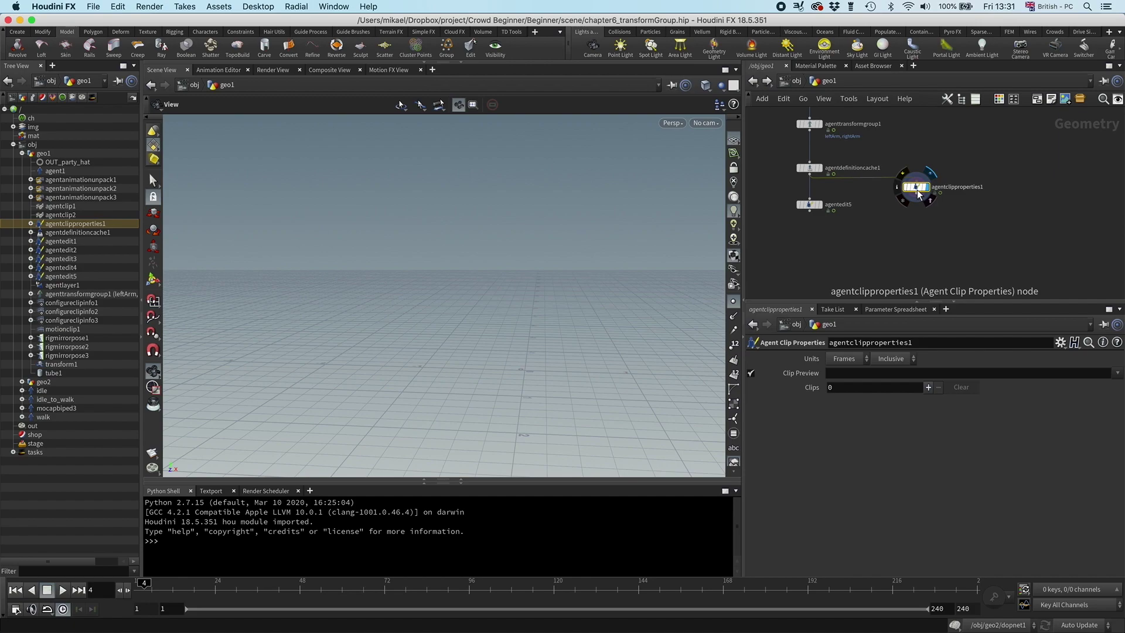
Add a clip entry to agentclipproperties1 and set its Clip Name to idle_1.
left_click(928, 386)
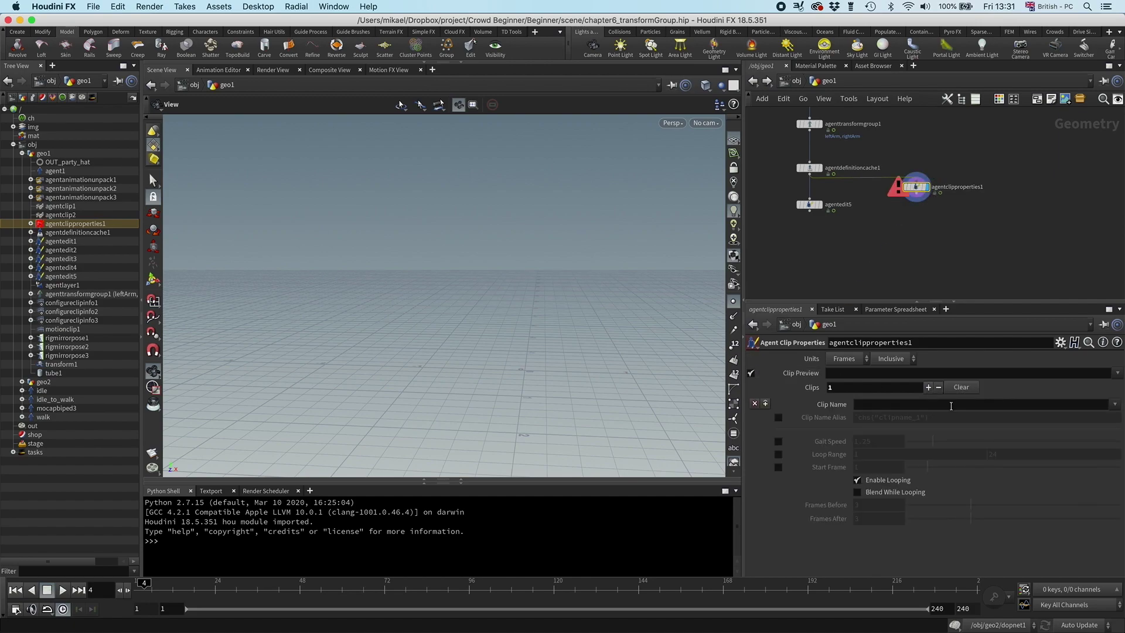
left_click(1114, 404)
left_click(1094, 443)
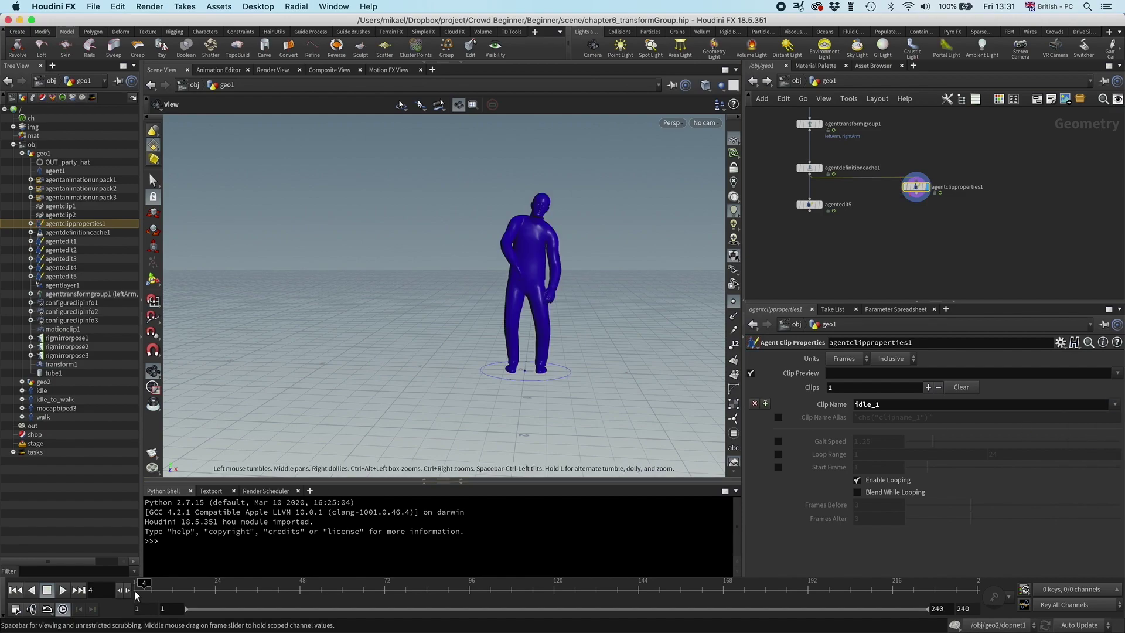
Open agentclipproperties1's Geometry Spreadsheet and scroll to its clip attributes such as loop_range.
middle_click(912, 187)
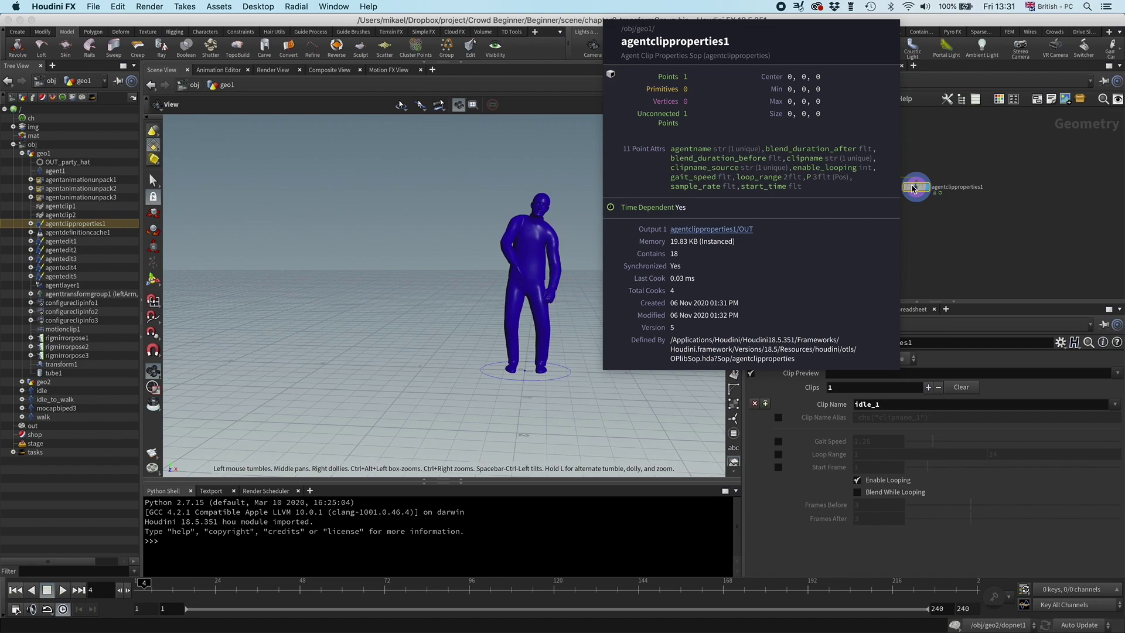
right_click(912, 188)
left_click(944, 282)
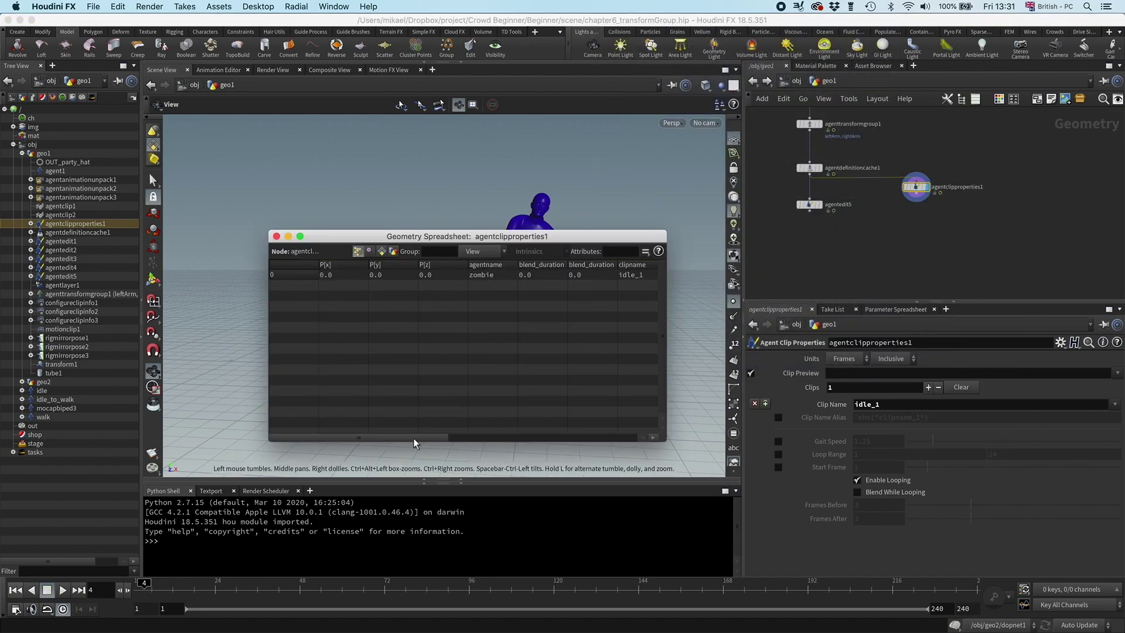
left_click_drag(437, 437, 494, 437)
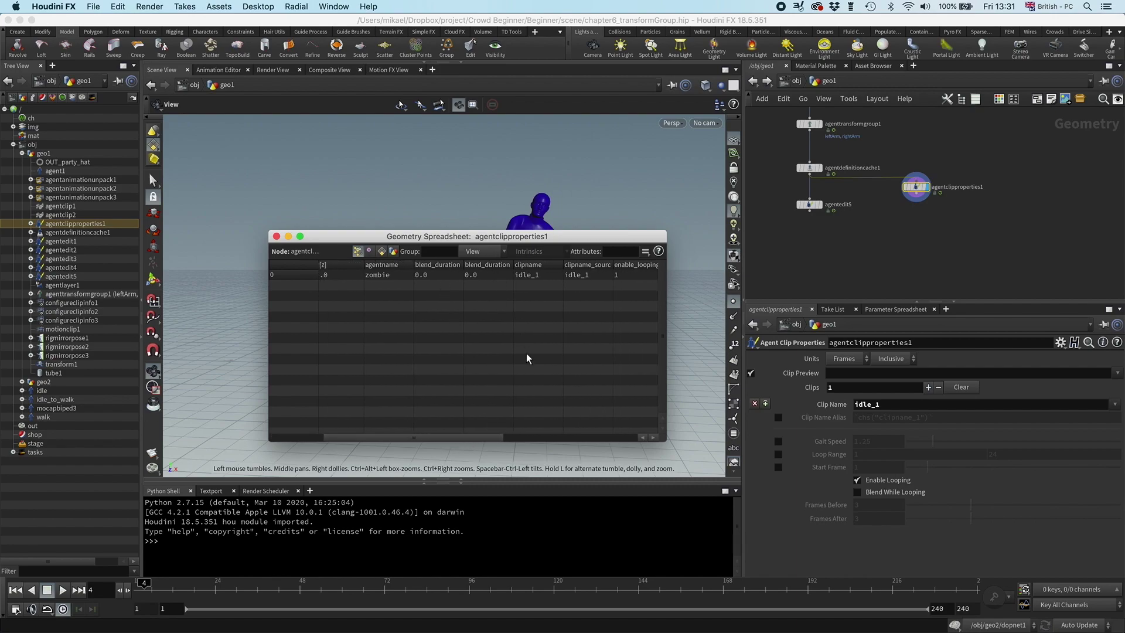
scroll(503, 434, "right", 5)
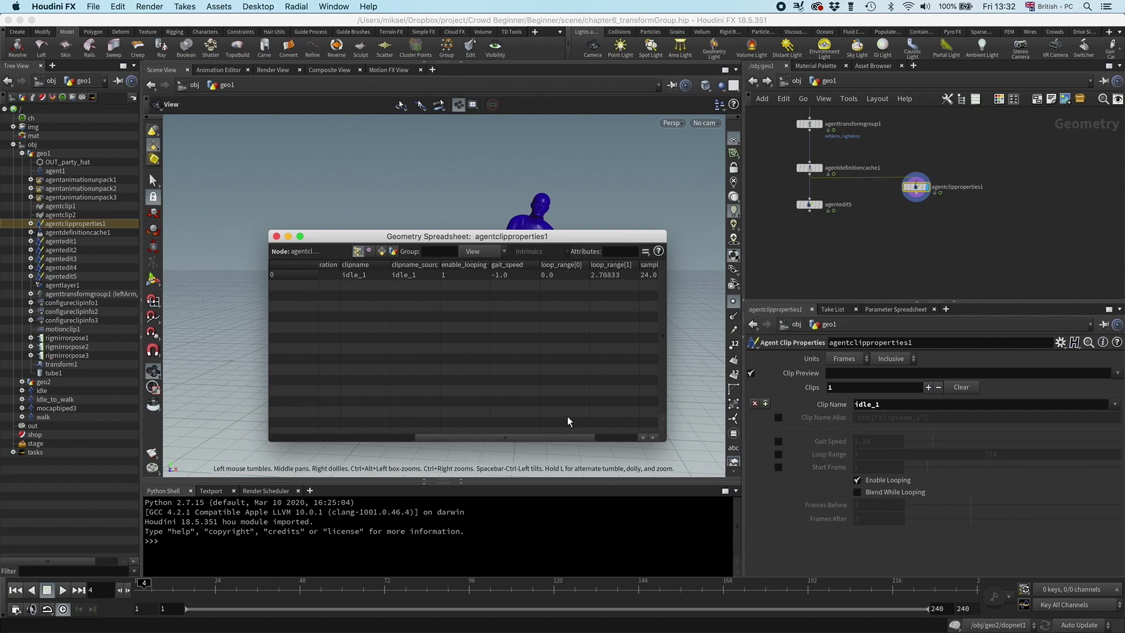
Close the spreadsheet, play the animation and scrub to frame 19 to check the idle_1 pose.
left_click(275, 236)
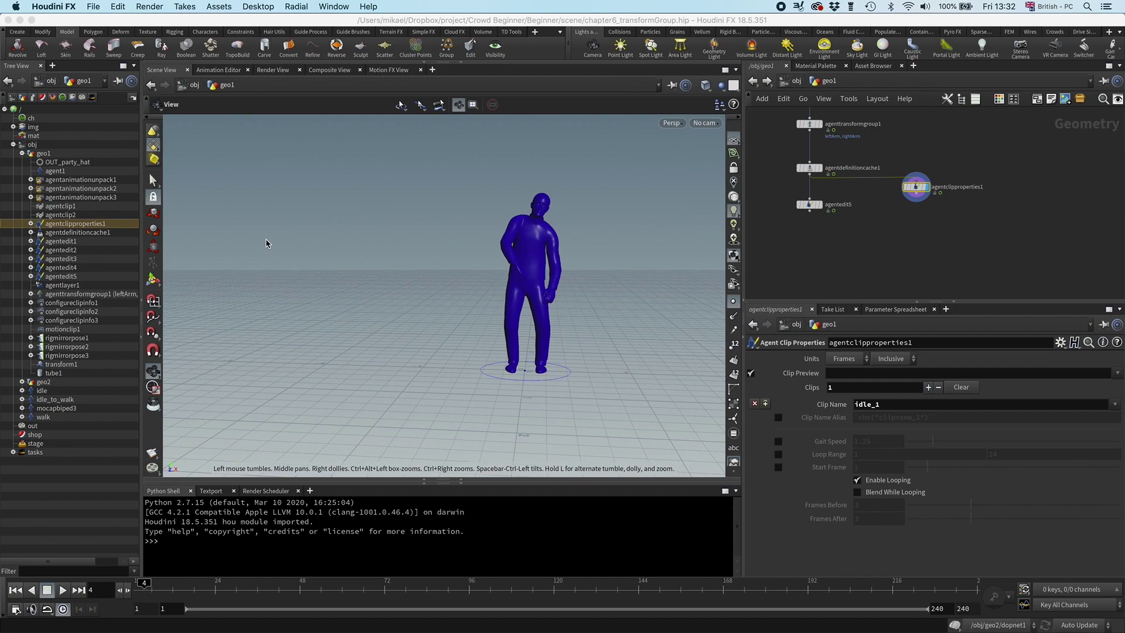
left_click(62, 590)
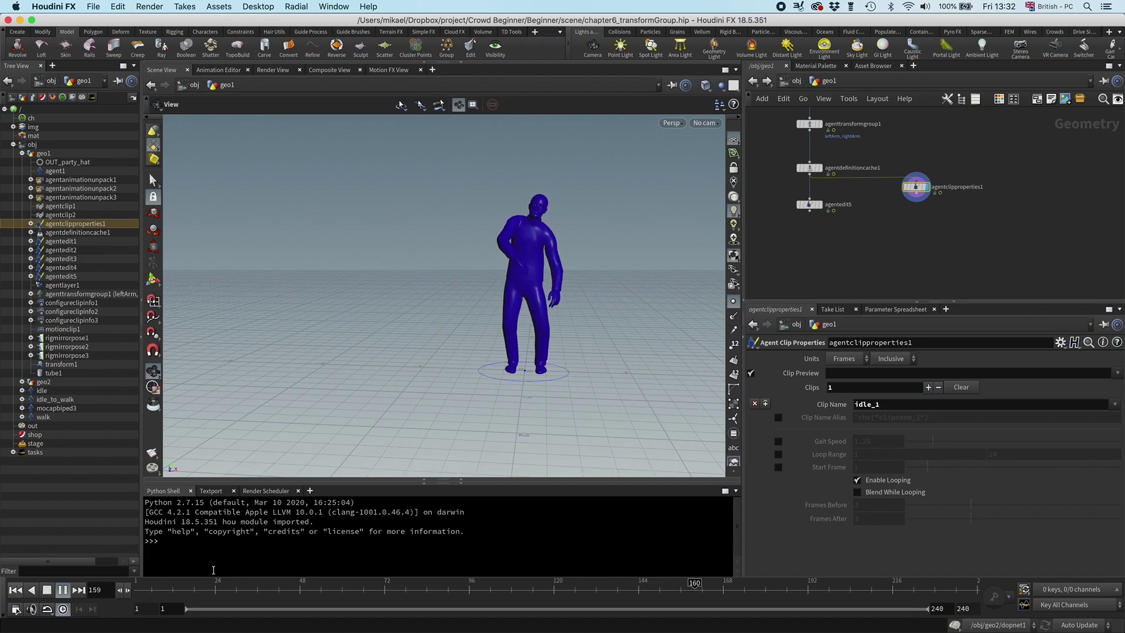
left_click(153, 591)
left_click_drag(153, 596, 197, 590)
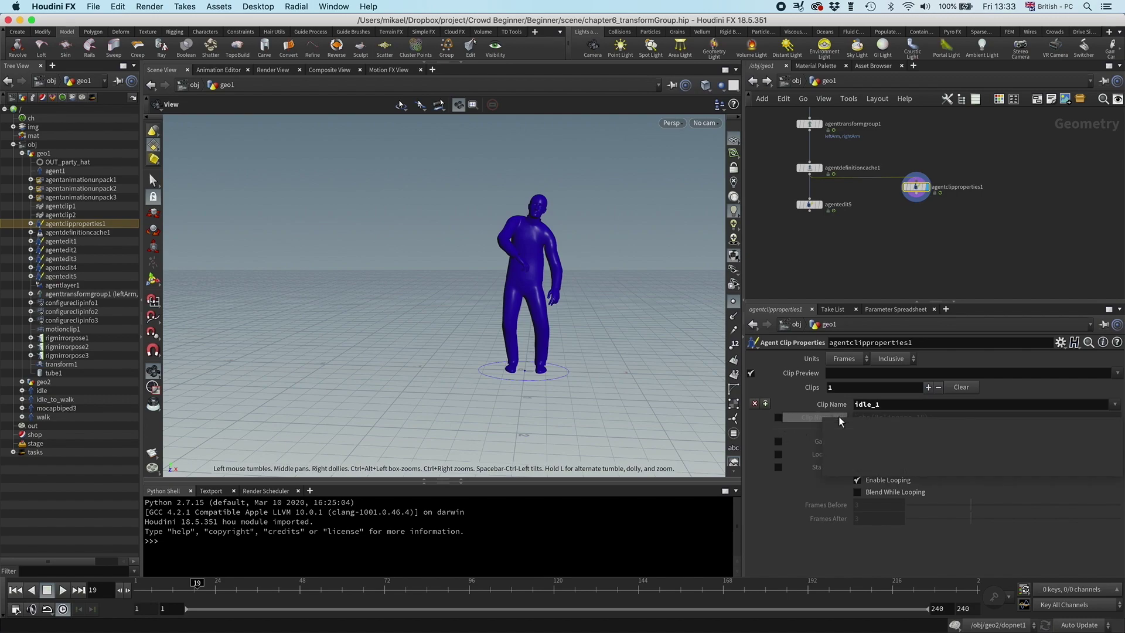
mouse_move(838, 417)
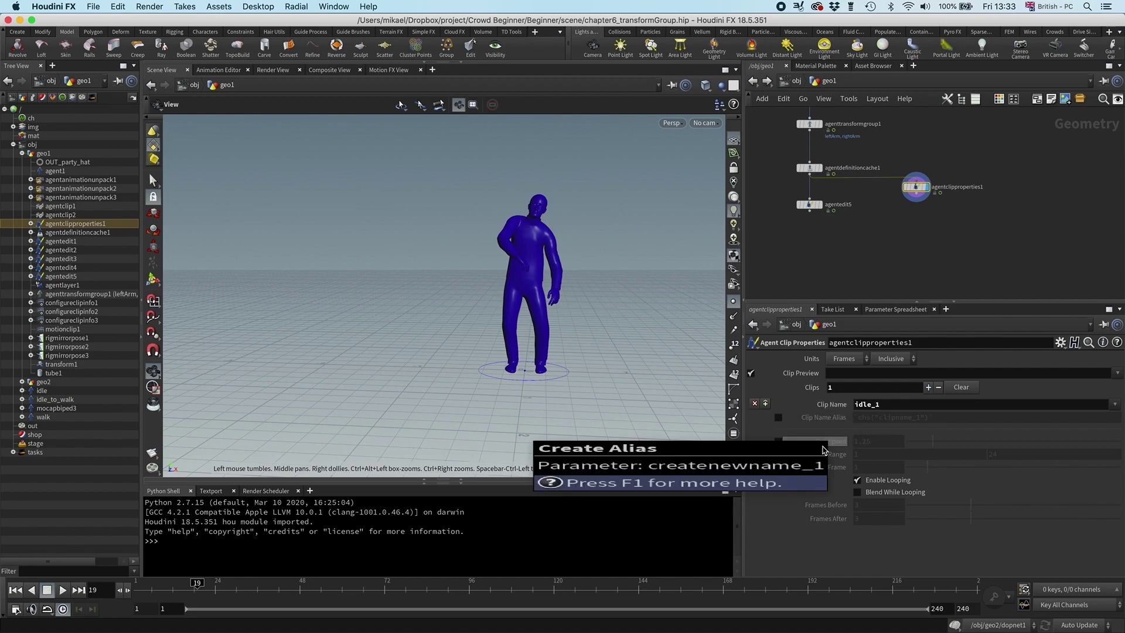
mouse_move(828, 444)
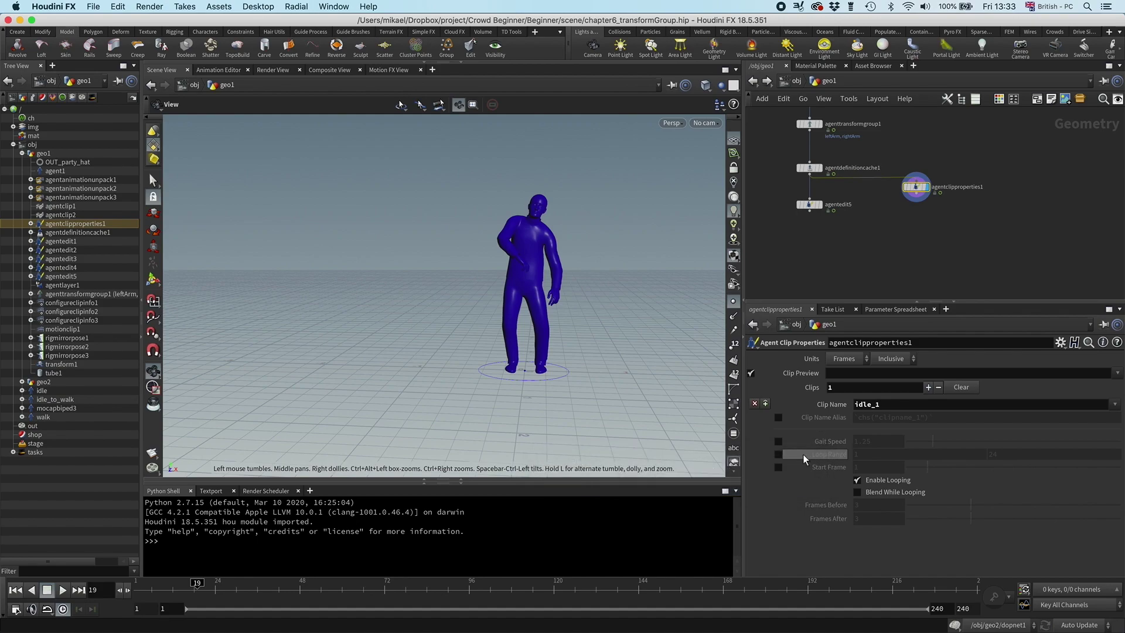
Try the idle_1 custom Loop Range during playback, then switch it back off.
left_click(777, 455)
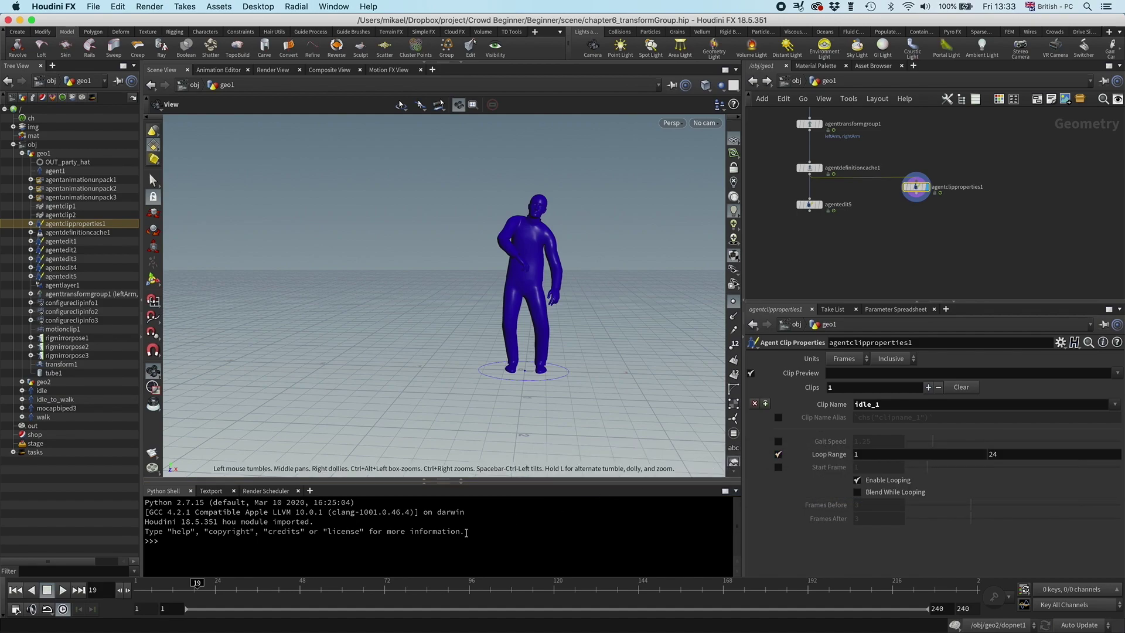
left_click(65, 590)
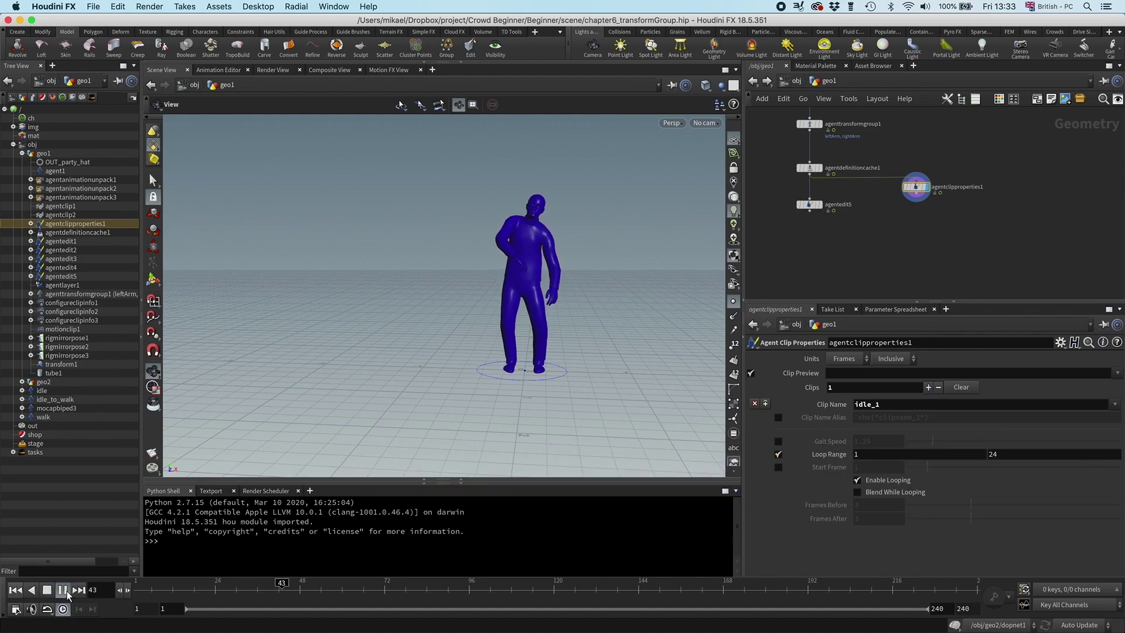
left_click(63, 590)
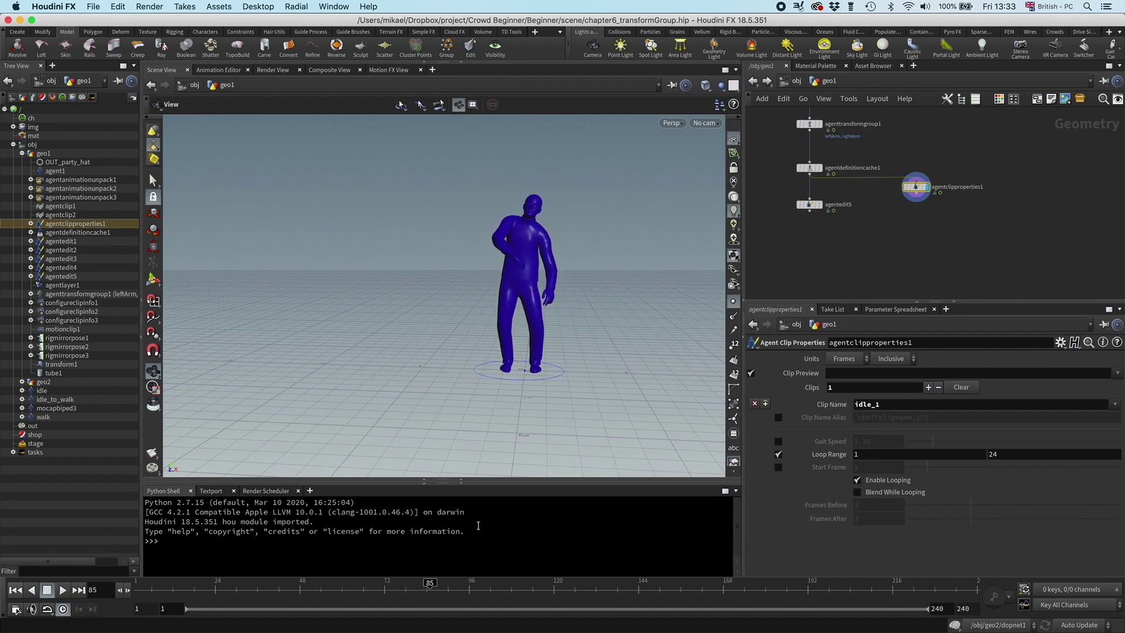
left_click(778, 454)
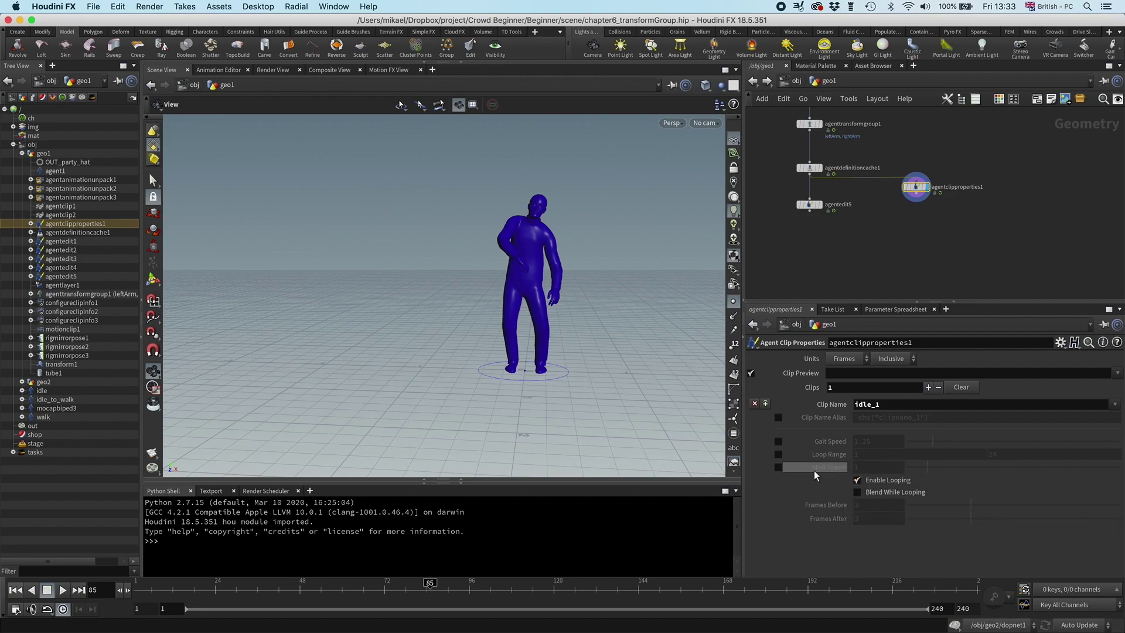
Turn on Blend While Looping for idle_1 with Frames Before and After at 12.
left_click(855, 491)
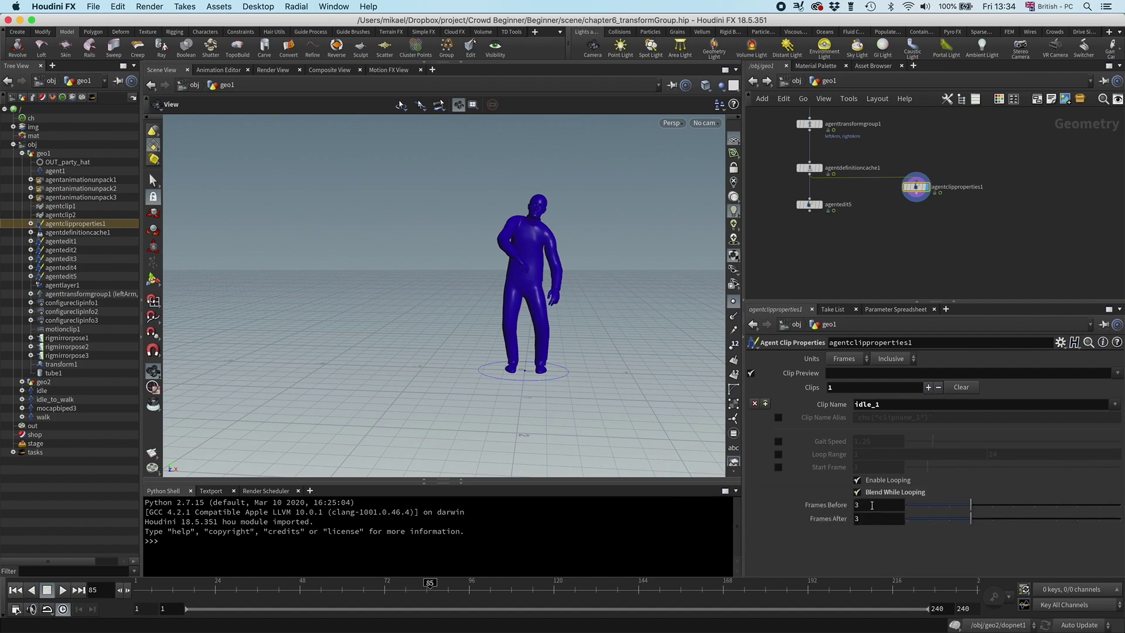
type("12")
key("Tab")
type("12")
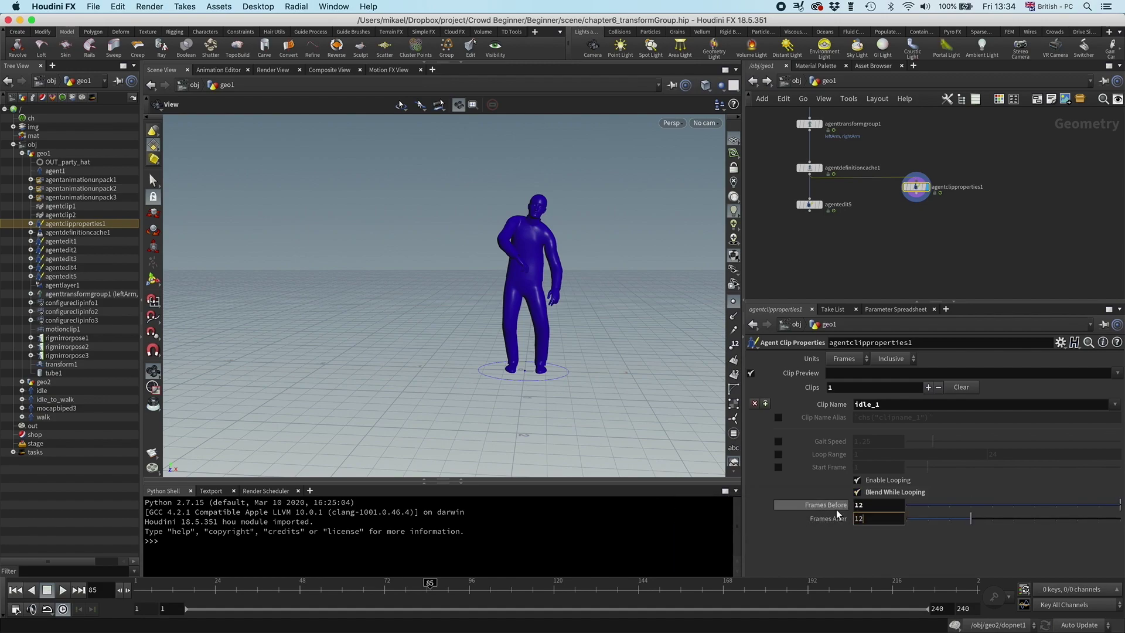
Replay the animation from the start to check the blended idle_1 loop, stopping at frame 182.
left_click(15, 589)
left_click(62, 590)
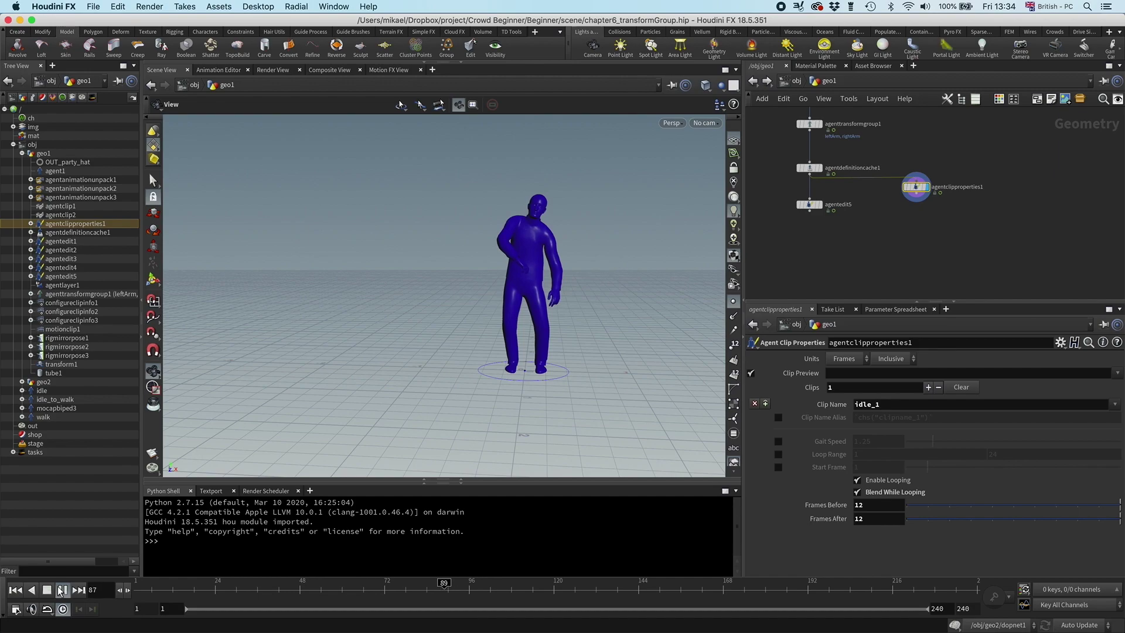
left_click(49, 591)
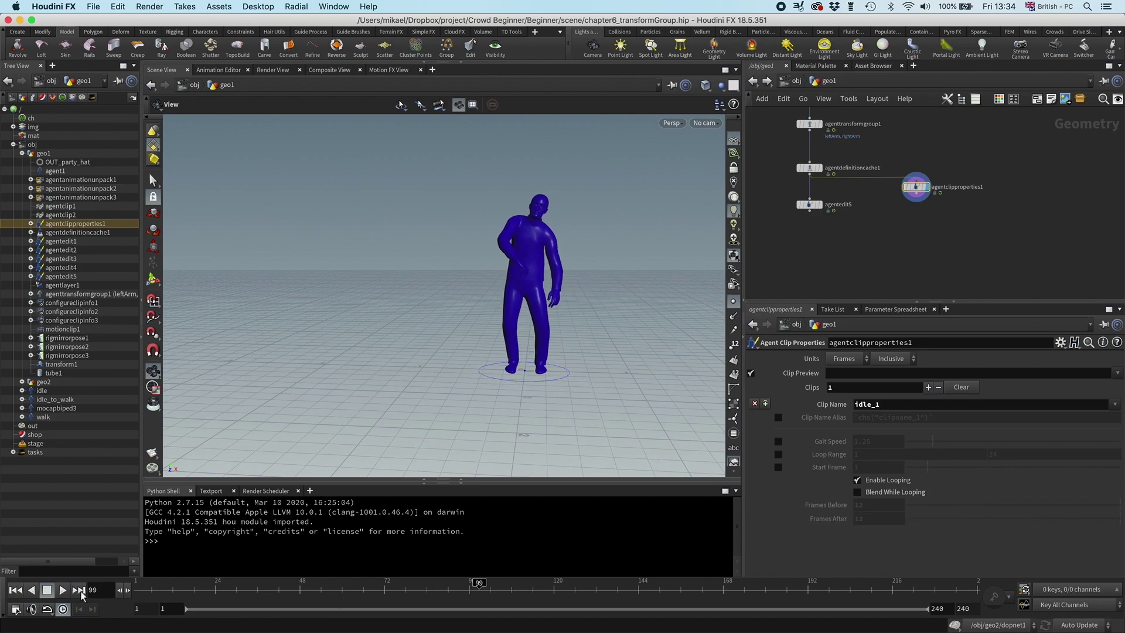
left_click(65, 591)
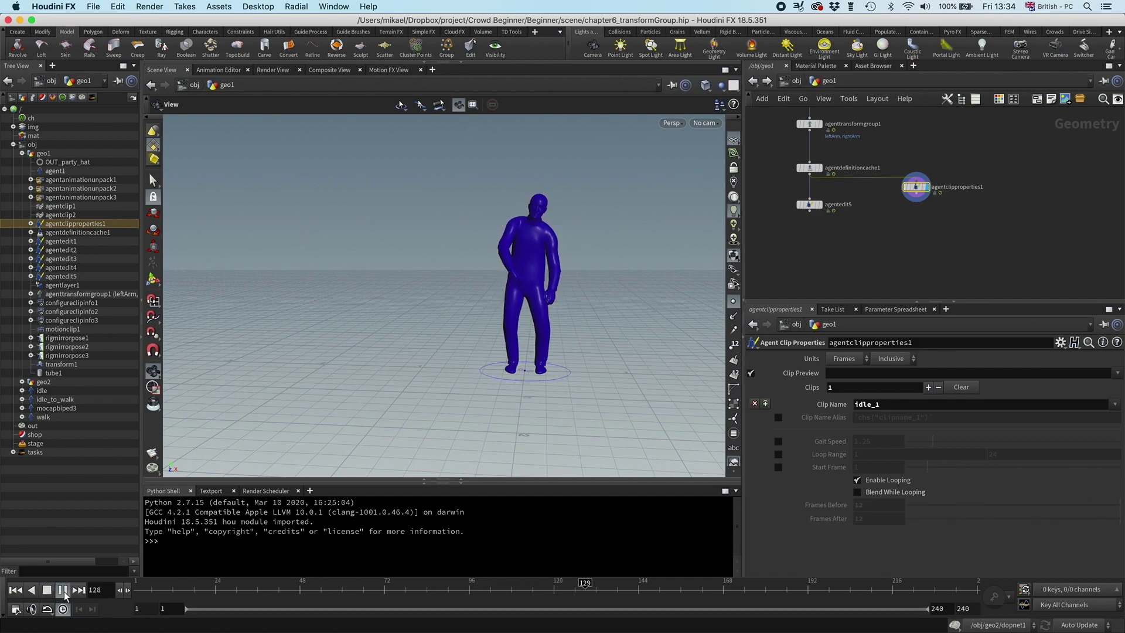
left_click(65, 591)
left_click(871, 491)
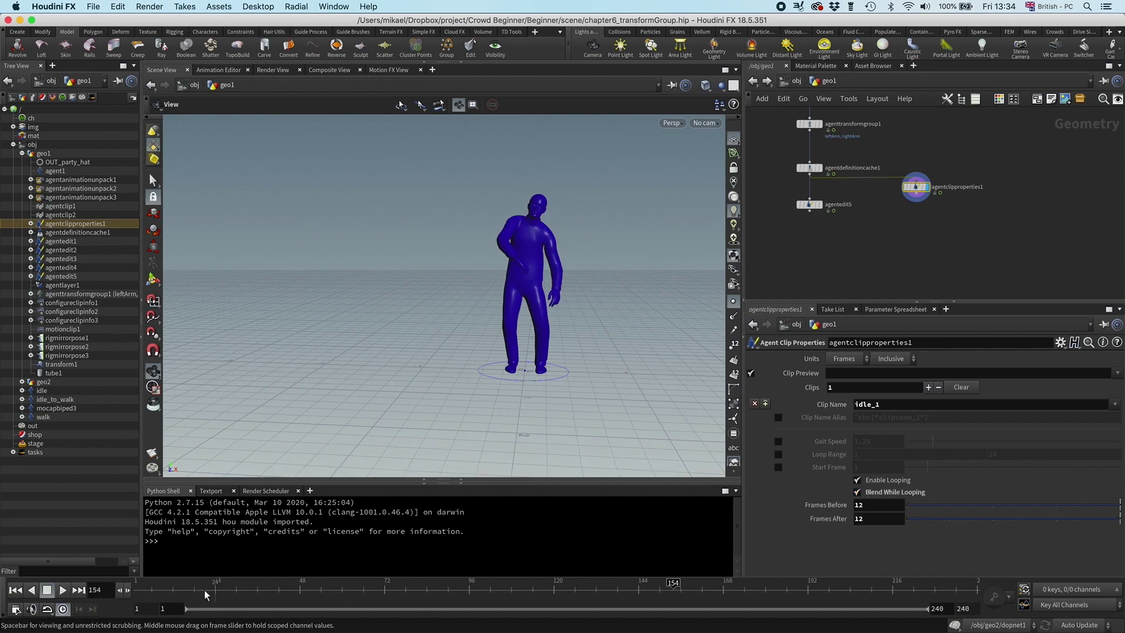
left_click(63, 590)
left_click(64, 589)
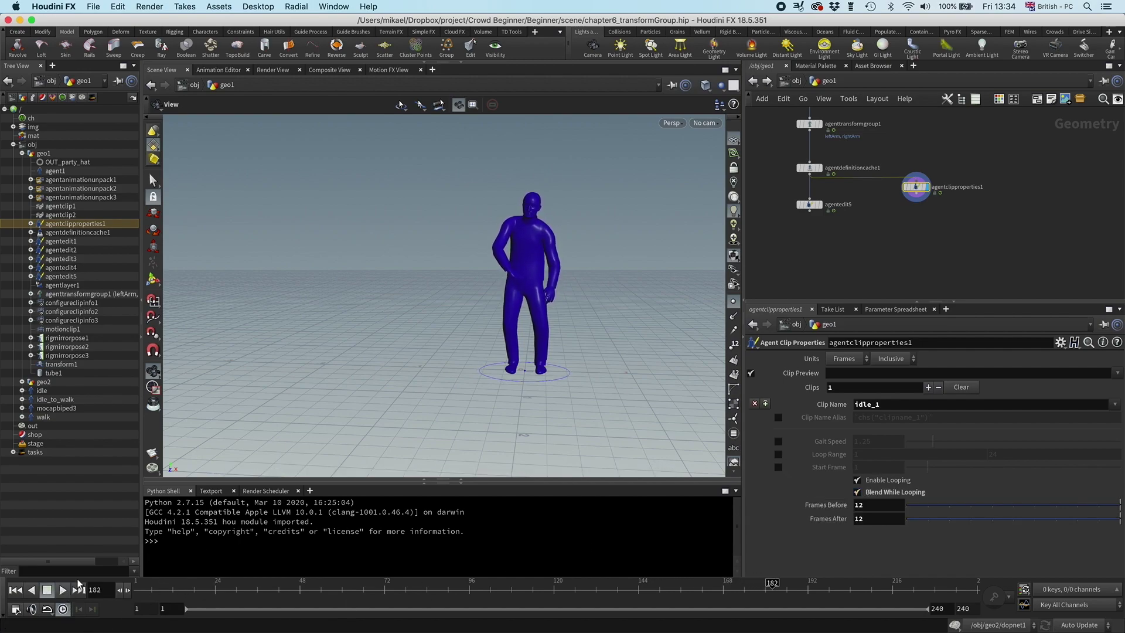
Open agentclipproperties1's Geometry Spreadsheet and scroll to loop_range, sample_rate and start_time.
middle_click(915, 187)
right_click(914, 187)
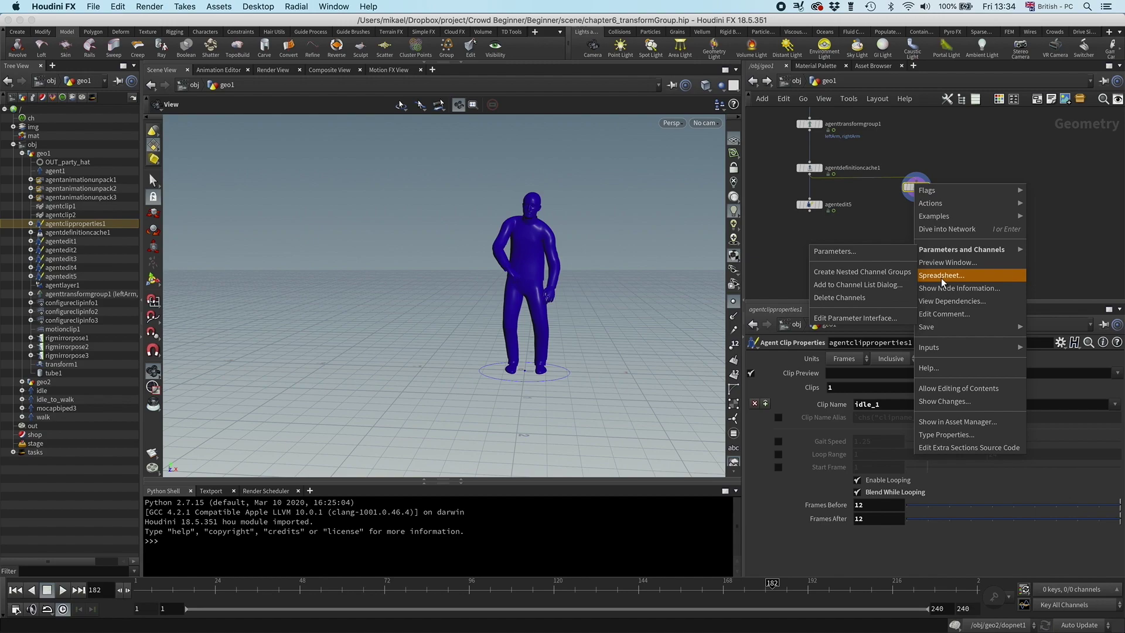
left_click(940, 277)
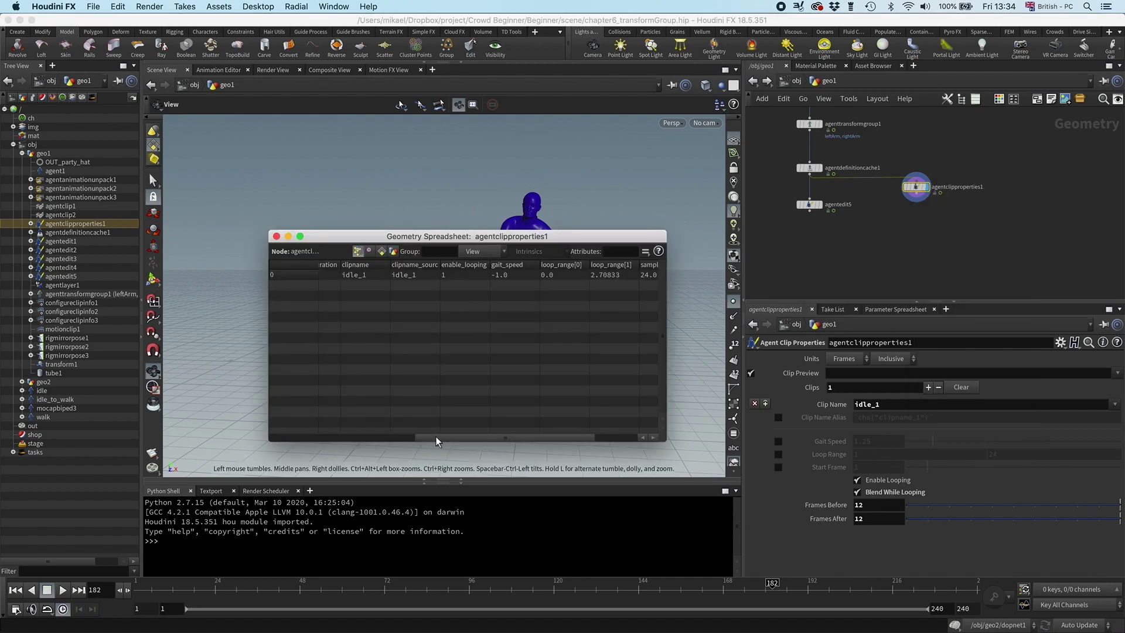
left_click_drag(435, 436, 502, 437)
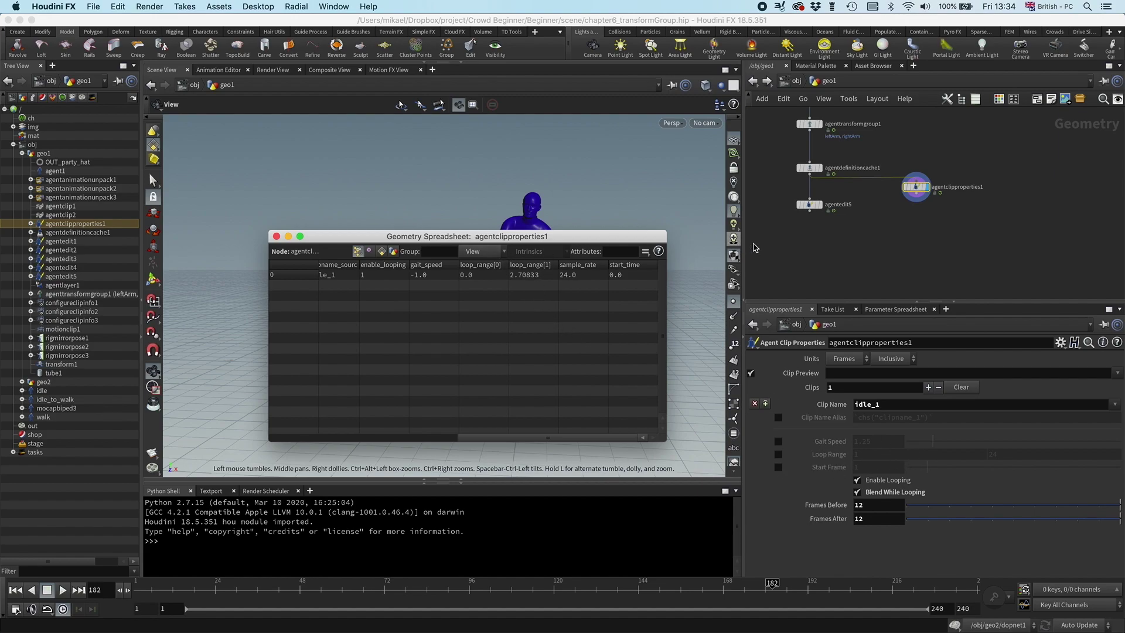
Add a second clip entry to agentclipproperties1 and set its Clip Name to idle_2.
left_click(928, 387)
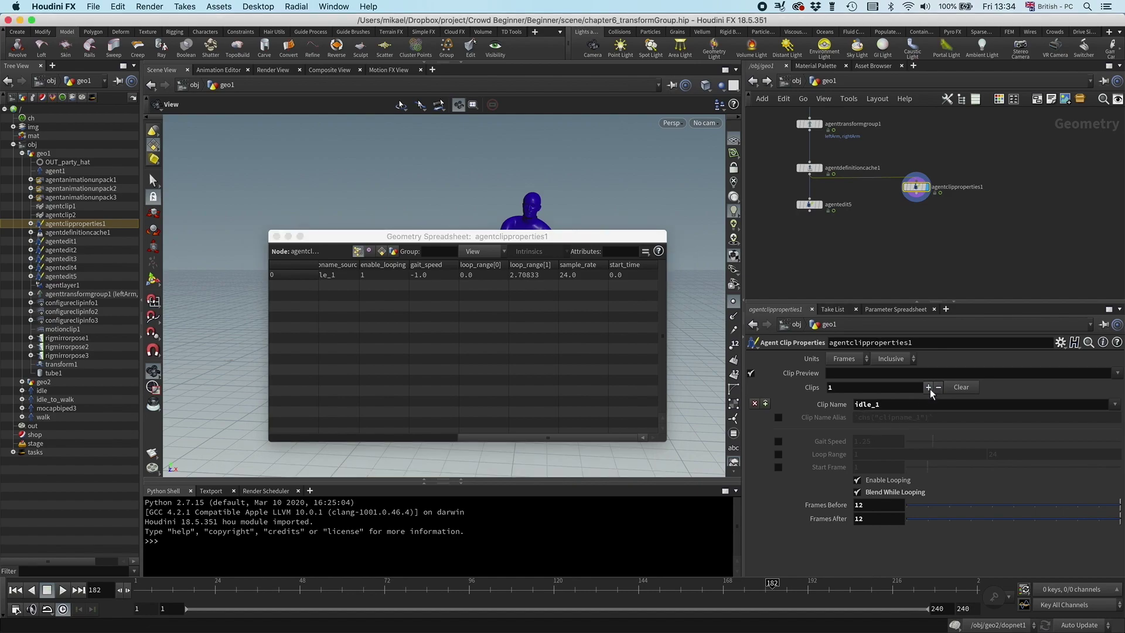
left_click(1106, 533)
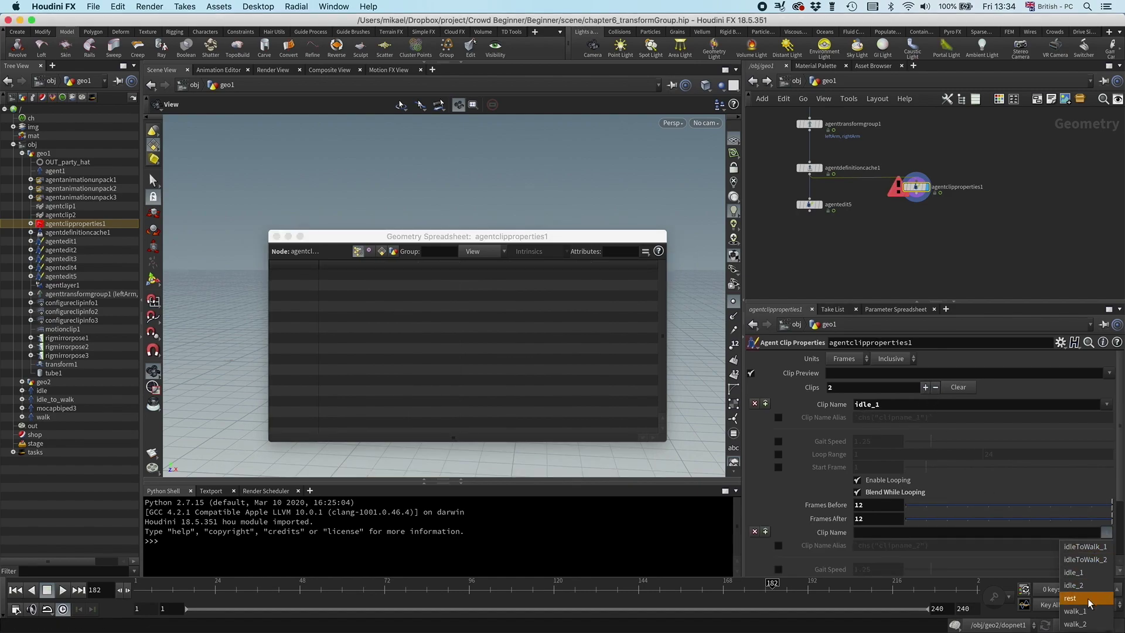
left_click(1081, 585)
scroll(975, 488, "down", 2)
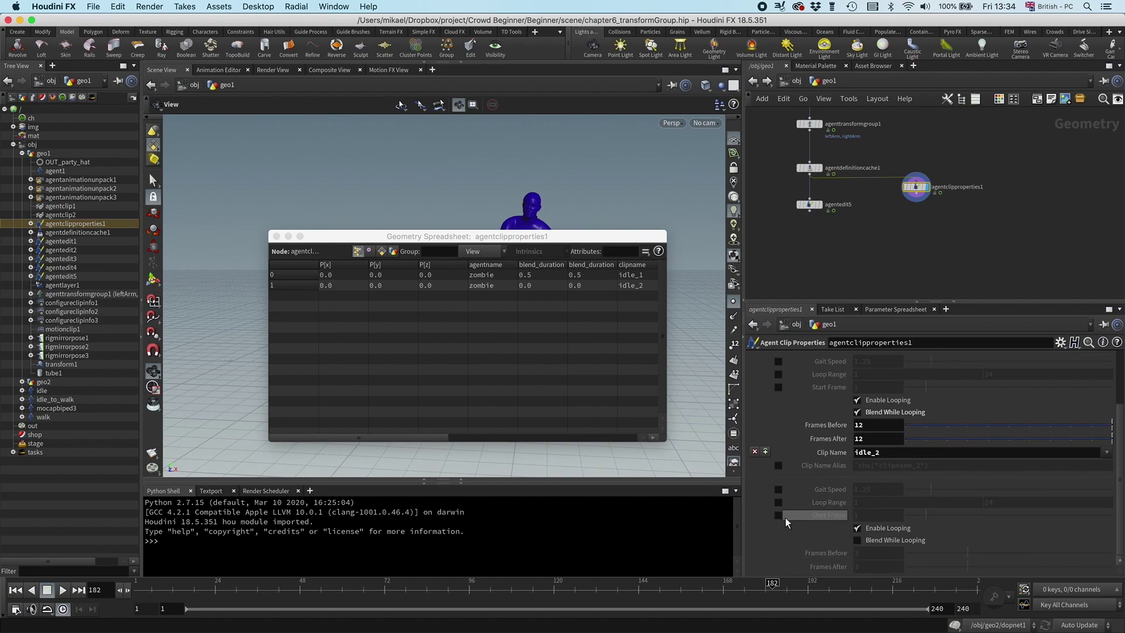
Make idle_2 blend while looping with Frames Before and After both at 12.
left_click(857, 539)
left_click(875, 552)
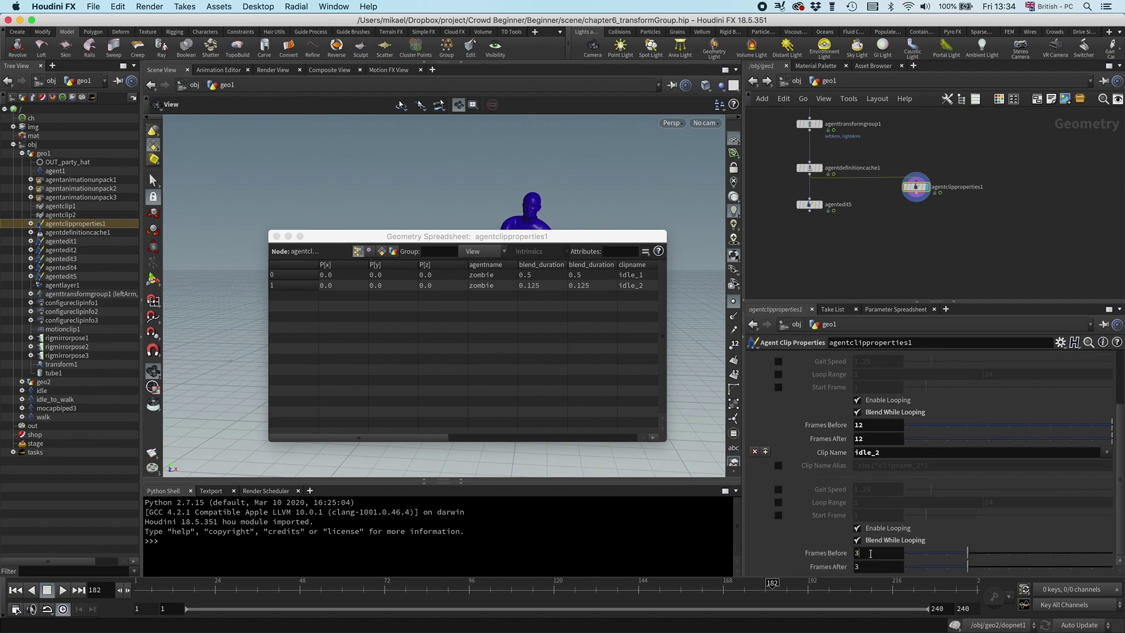
type("12")
key("Tab")
type("12")
key("Return")
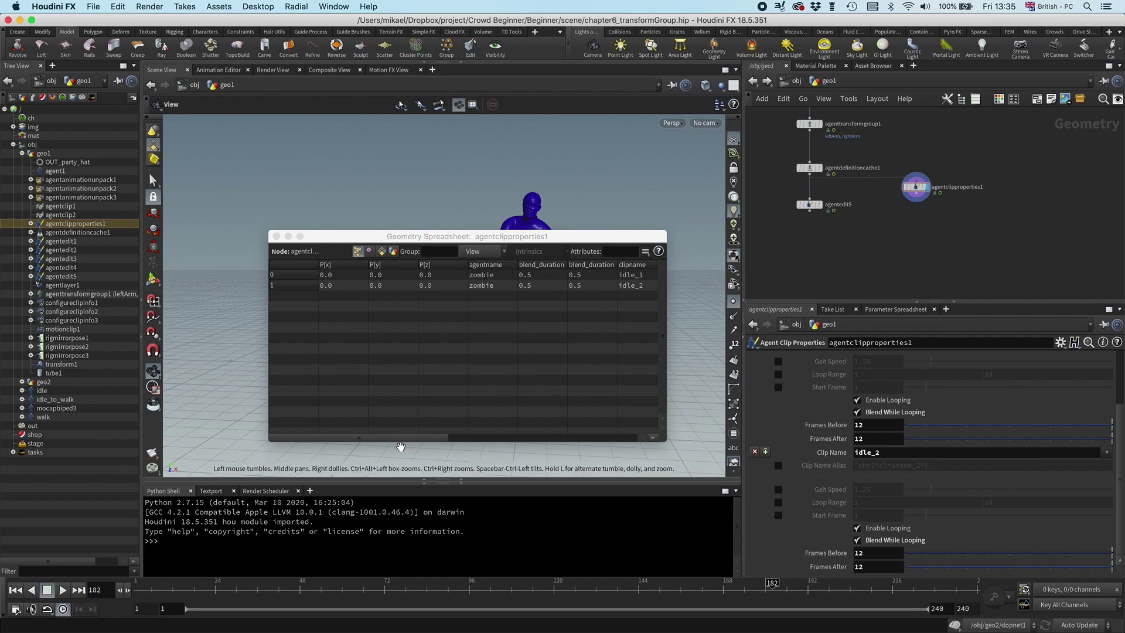
left_click_drag(404, 437, 600, 425)
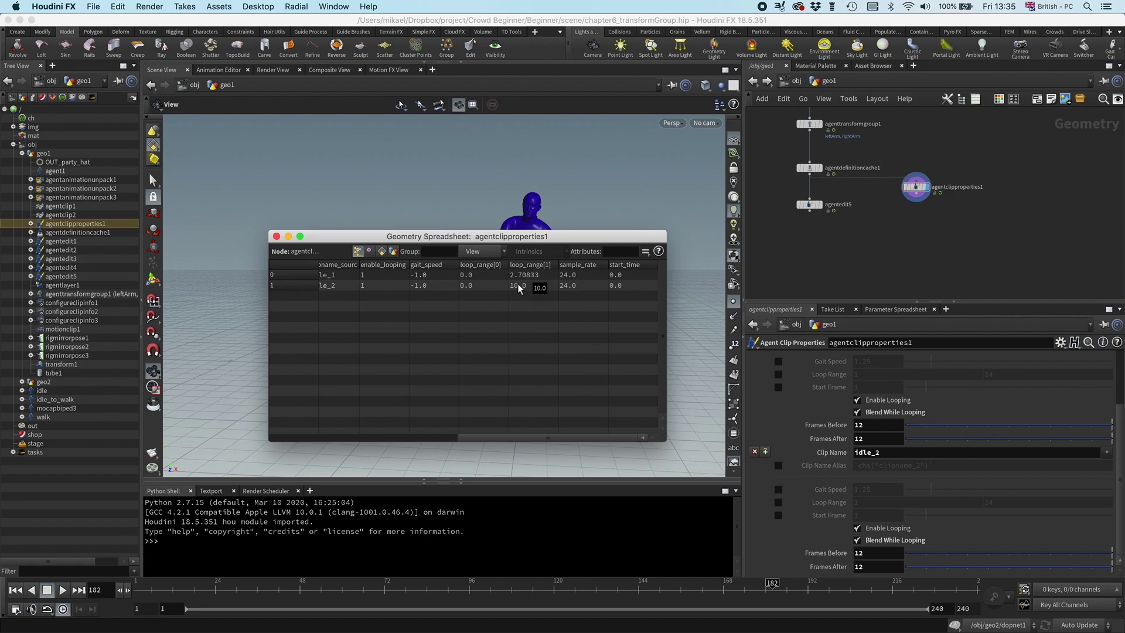
Bring the Configure Clip Info nodes into view and show configureclipinfo1's walk_2 parameters.
middle_click_drag(966, 155, 956, 255)
scroll(956, 254, "down", 2)
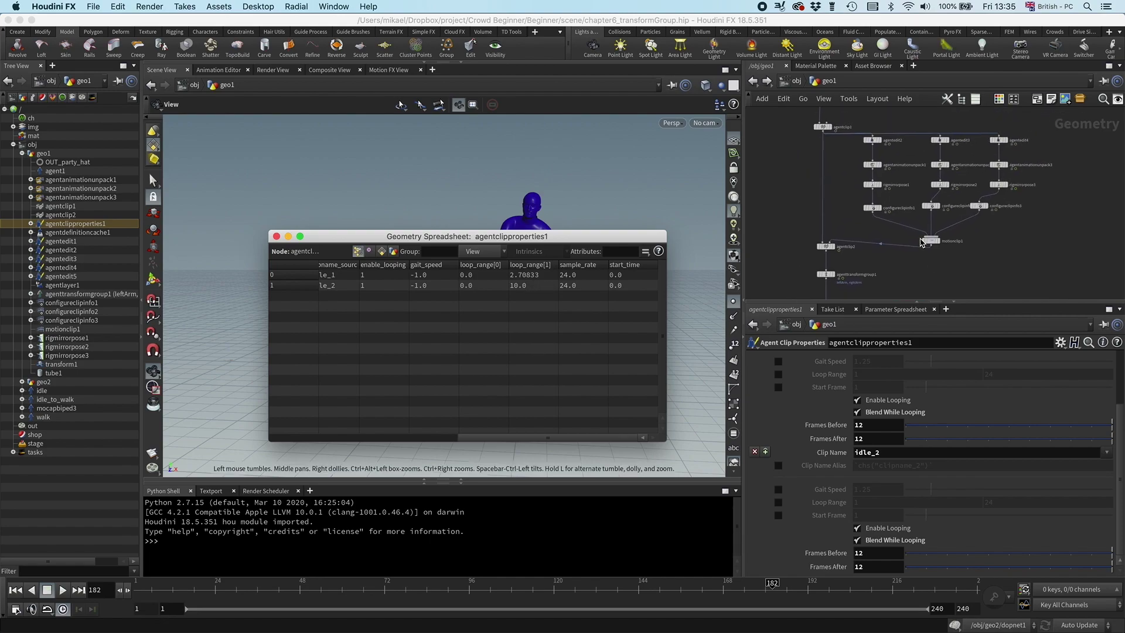
mouse_move(933, 211)
scroll(889, 194, "up", 3)
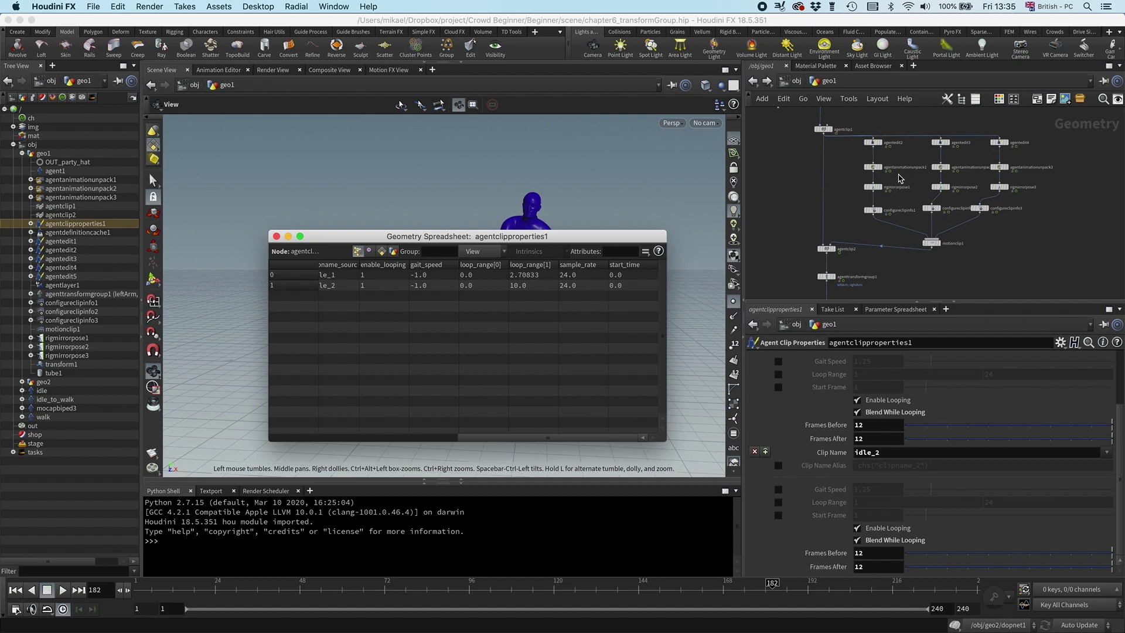
left_click(884, 189)
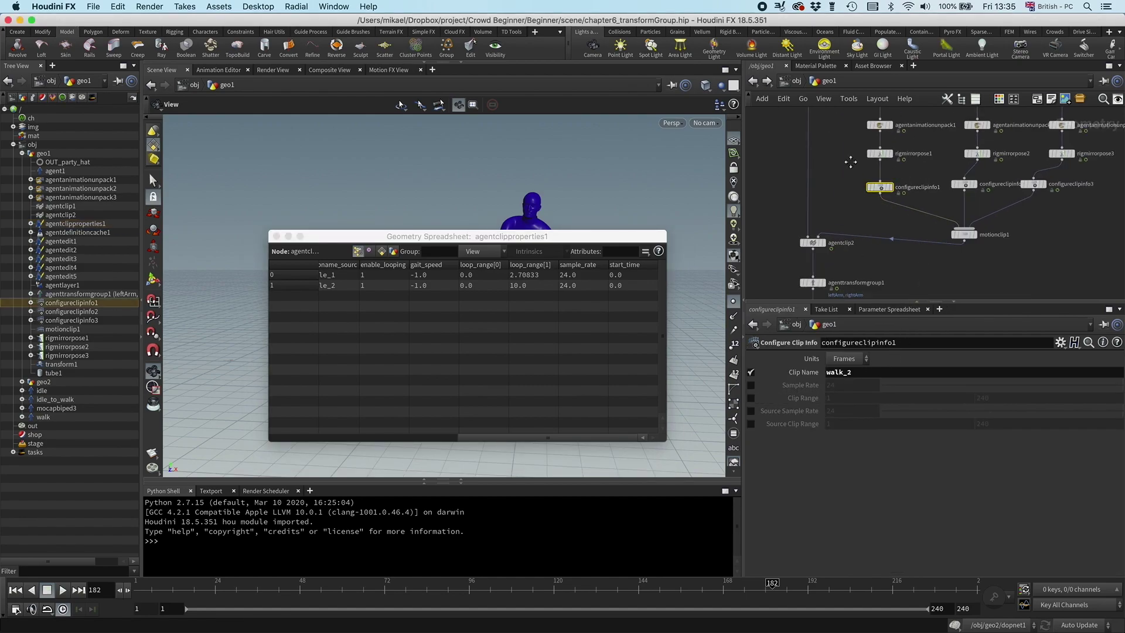
scroll(841, 206, "up", 1)
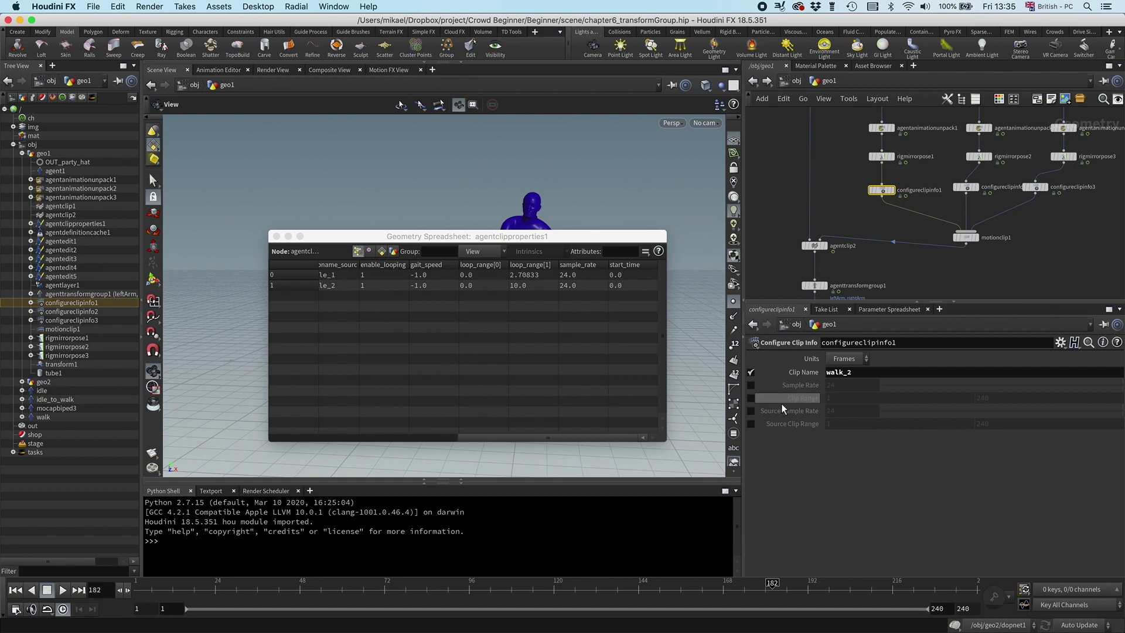
scroll(858, 157, "up", 3)
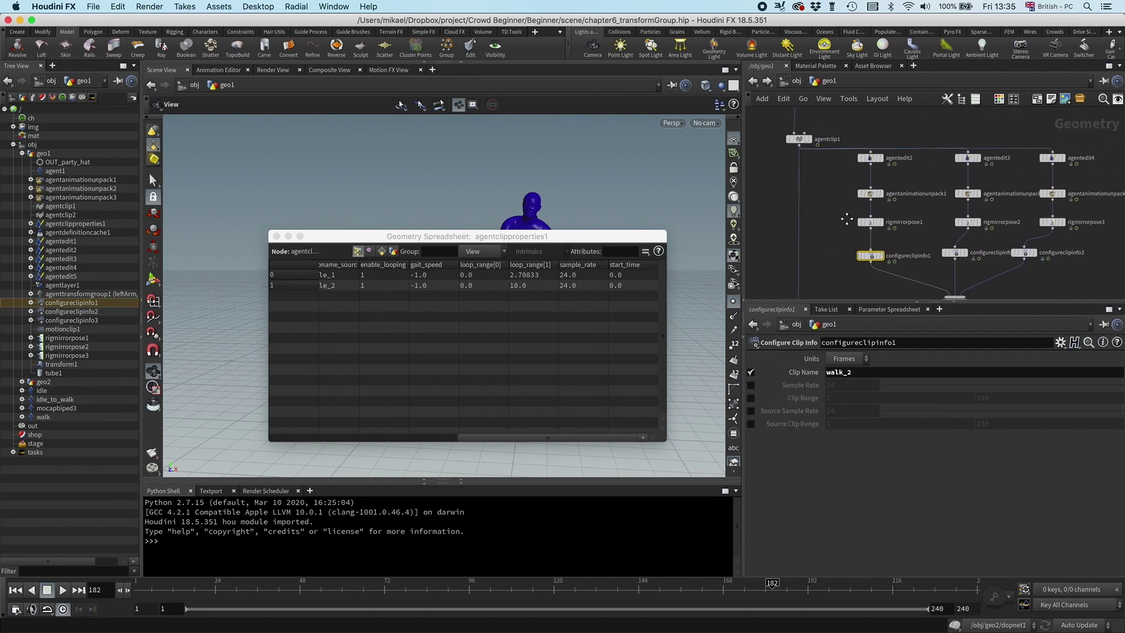
Review agentedit2, agentanimationunpack1 and agentclip1's clip frame ranges.
left_click(870, 158)
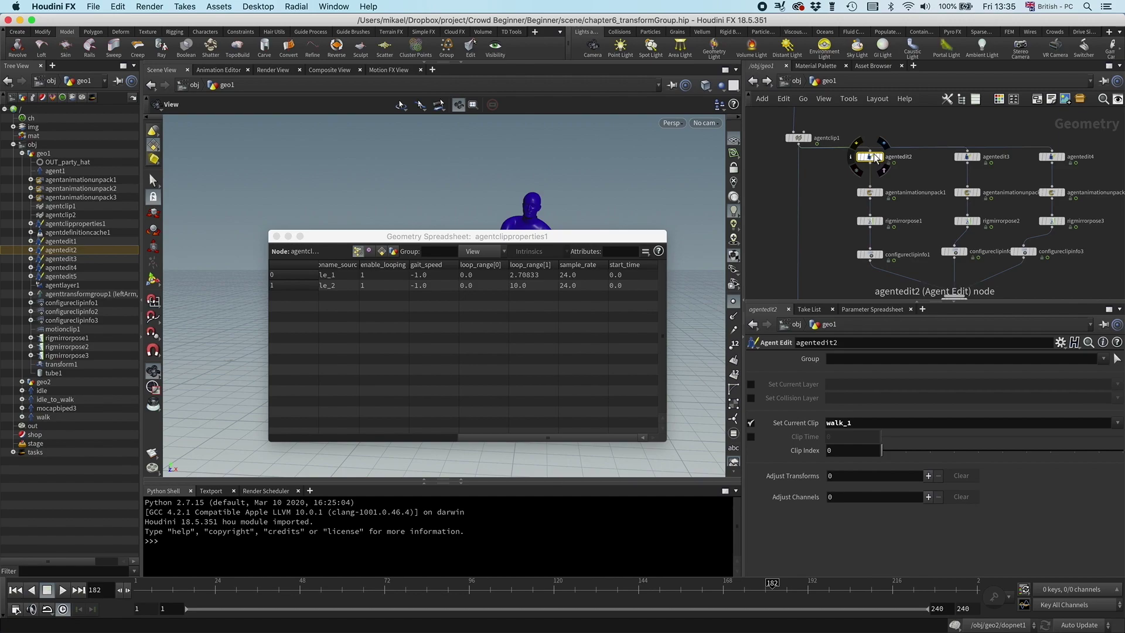
left_click(872, 194)
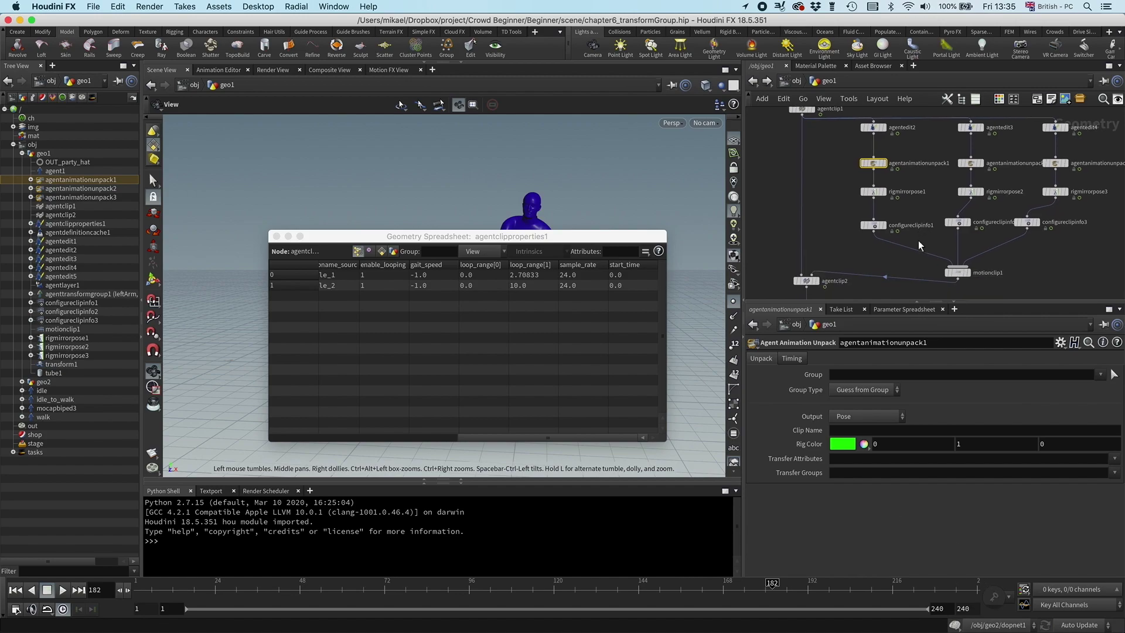
left_click(828, 140)
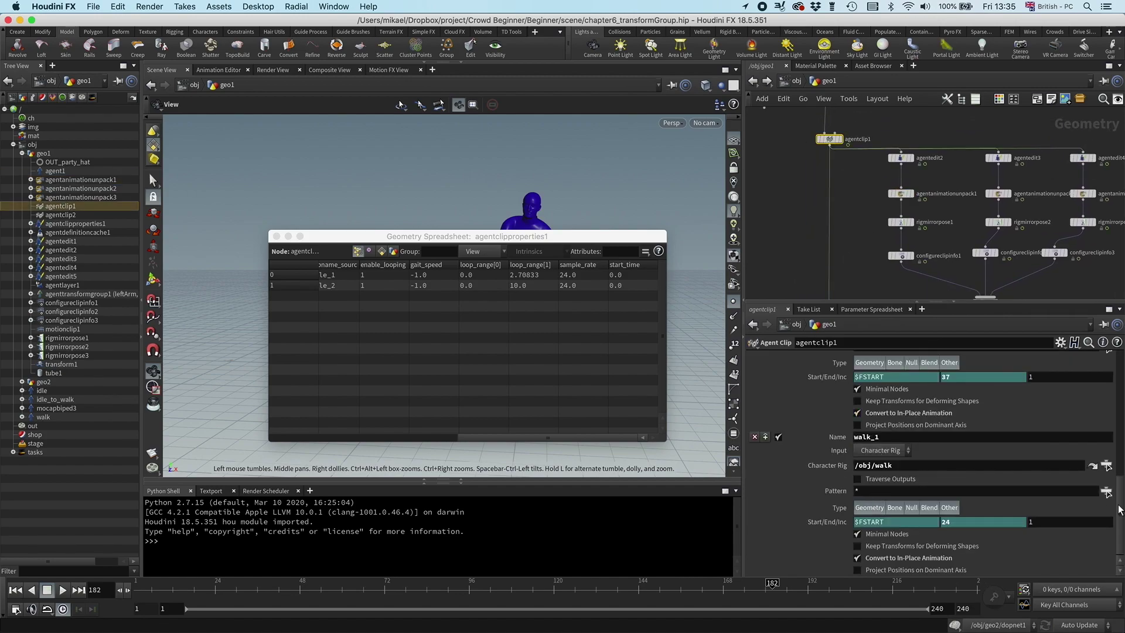
scroll(919, 436, "up", 7)
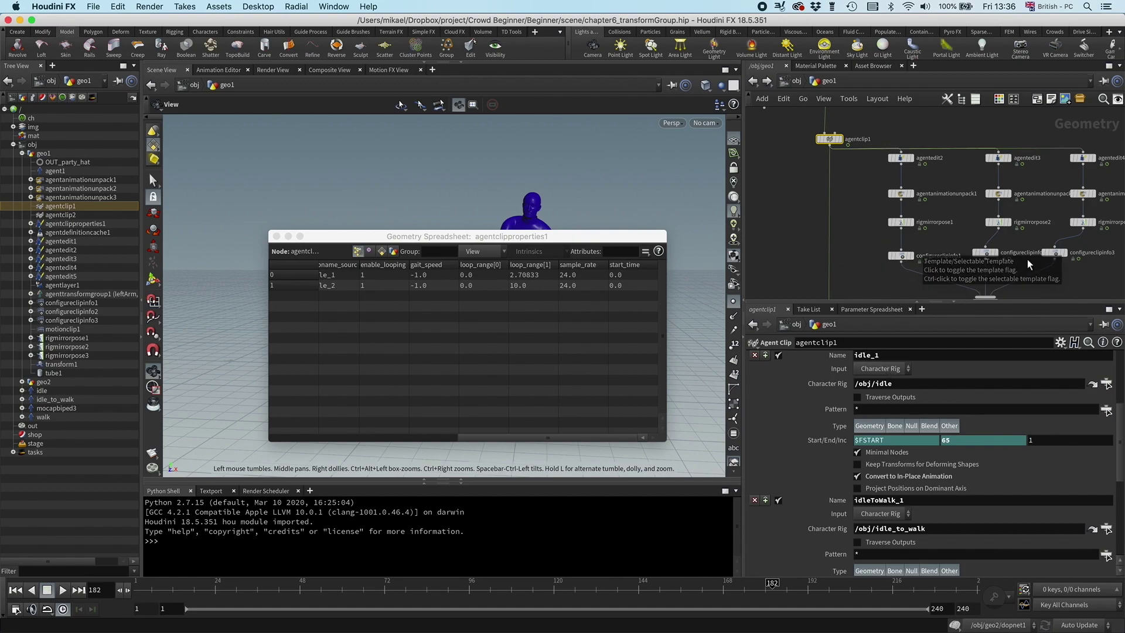
left_click(902, 256)
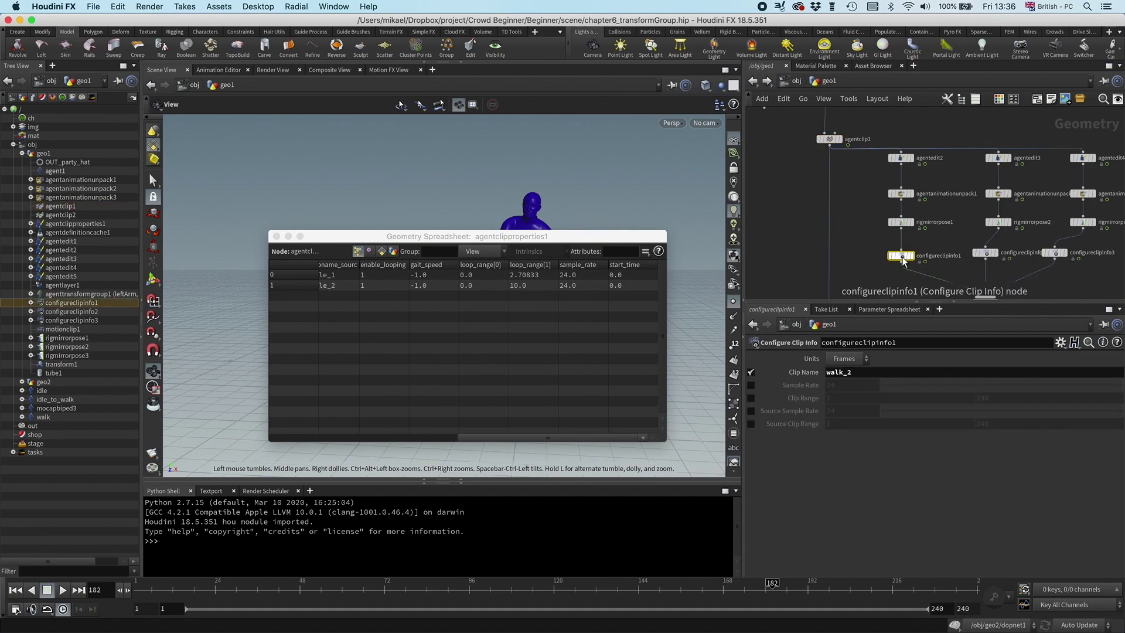
left_click(831, 138)
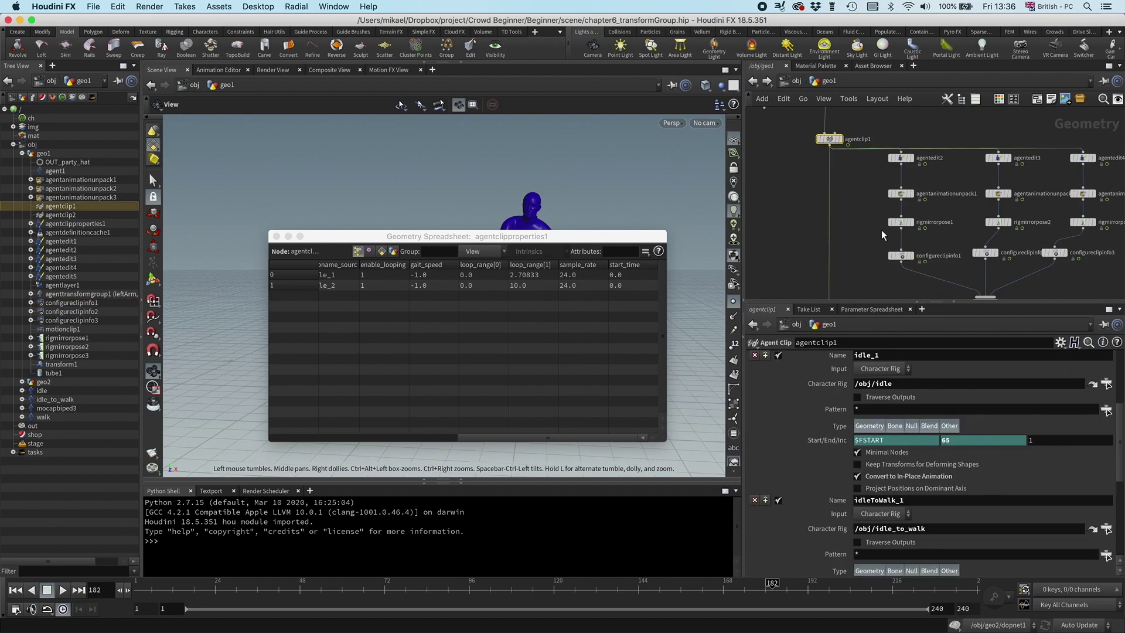
left_click_drag(1119, 465, 1114, 532)
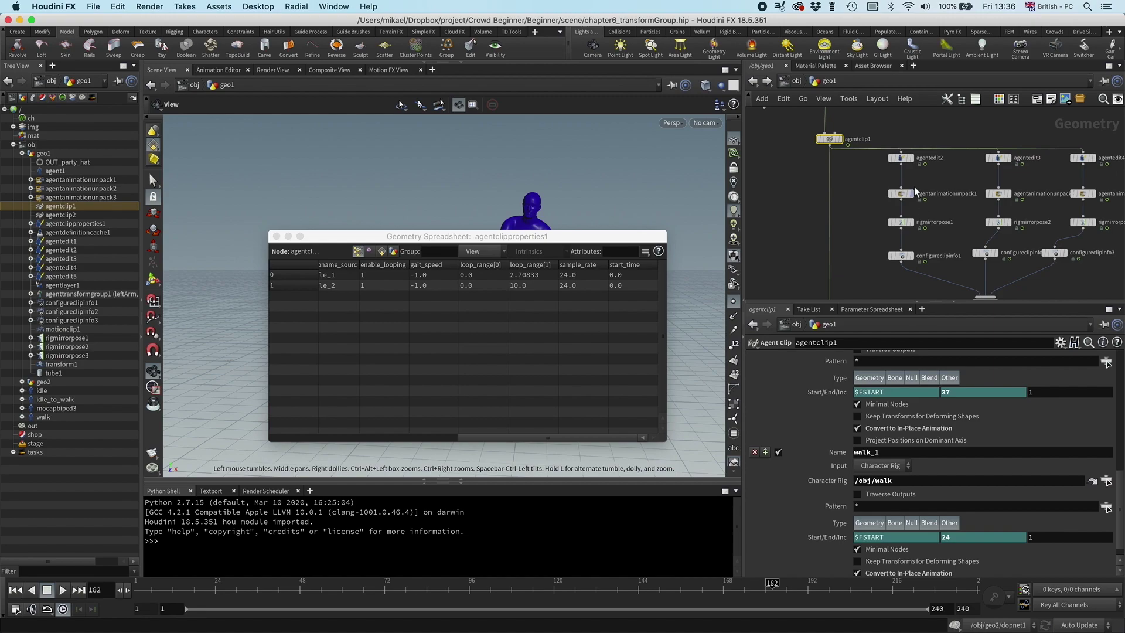
Enable Clip Range on configureclipinfo1 for walk_2 and begin editing its end value.
left_click(904, 255)
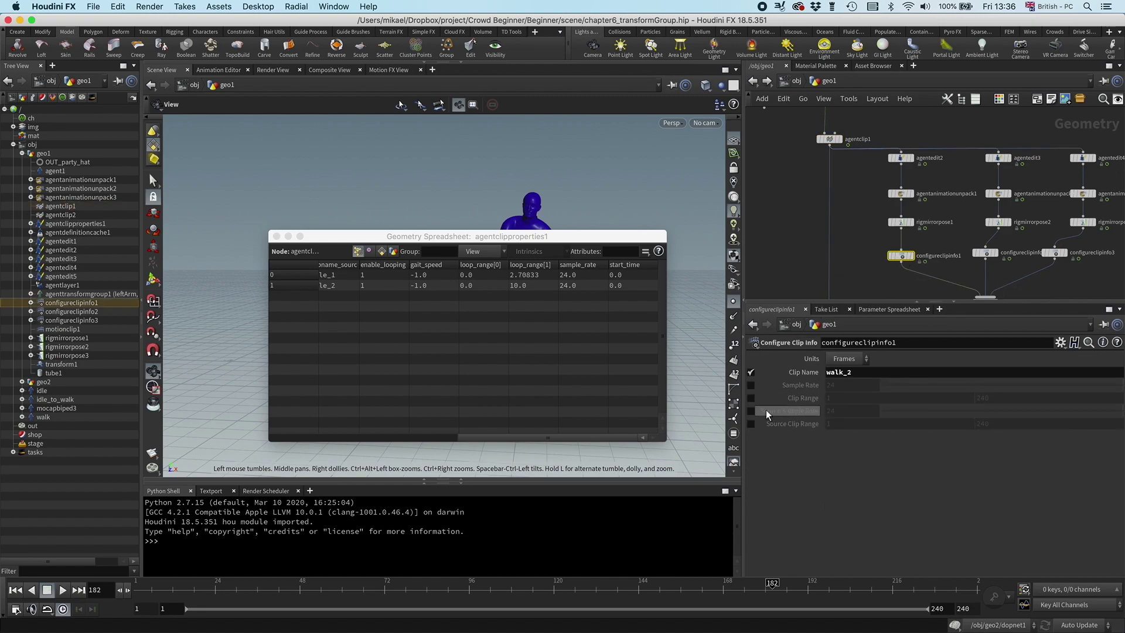
left_click(751, 398)
left_click(790, 398)
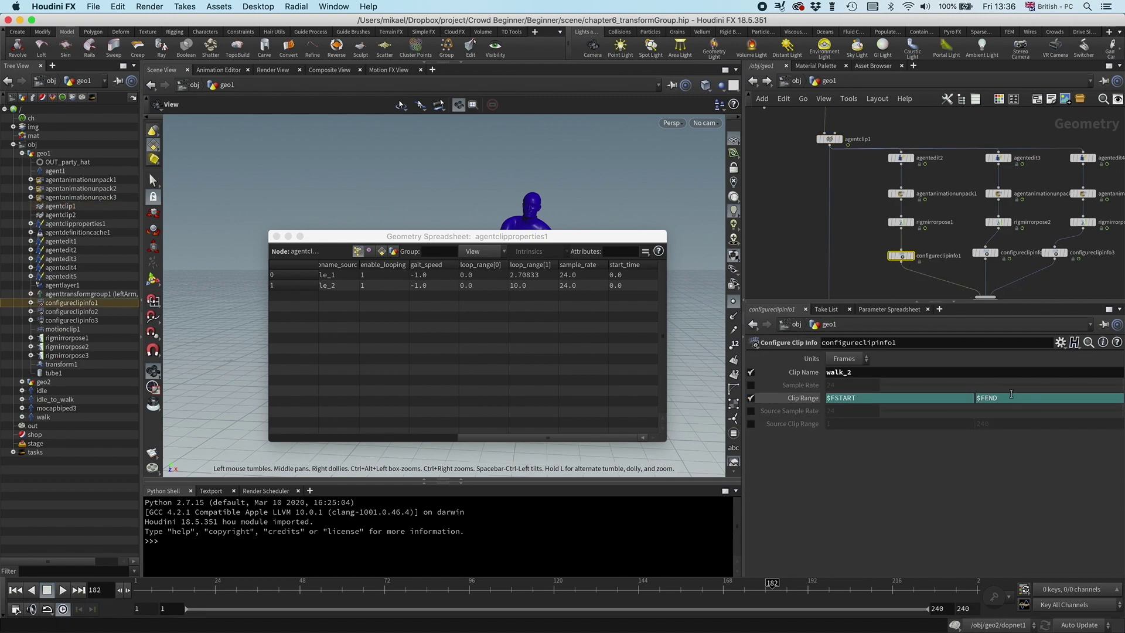
Set walk_2's clip range end to 24, then recheck agentclip1's idle_1 frame range.
type("24")
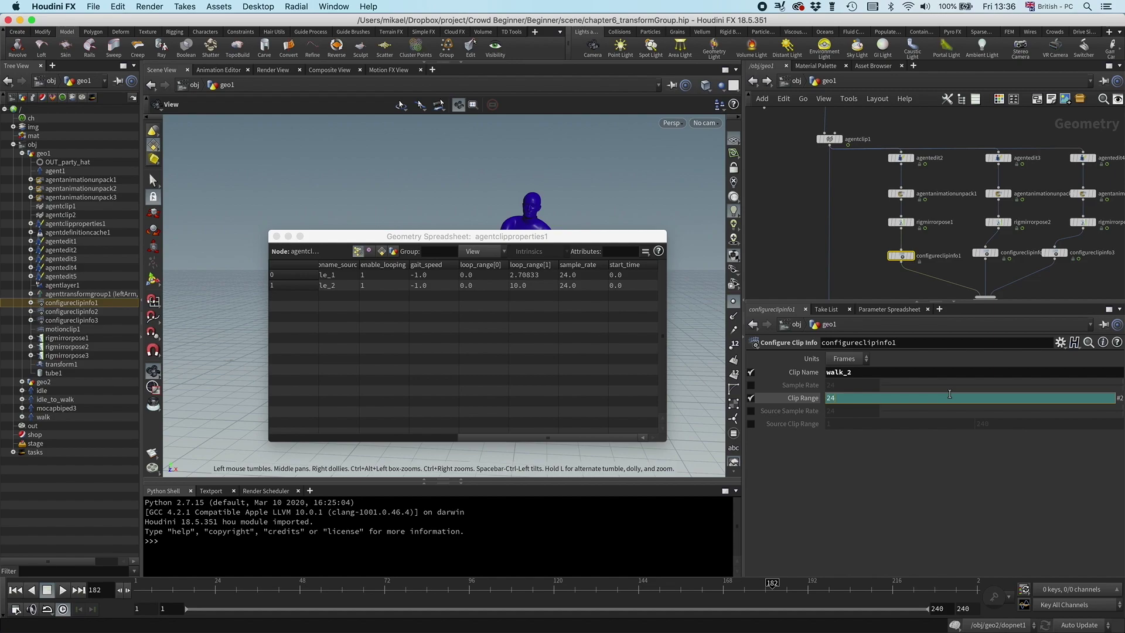
key("Return")
left_click(972, 143)
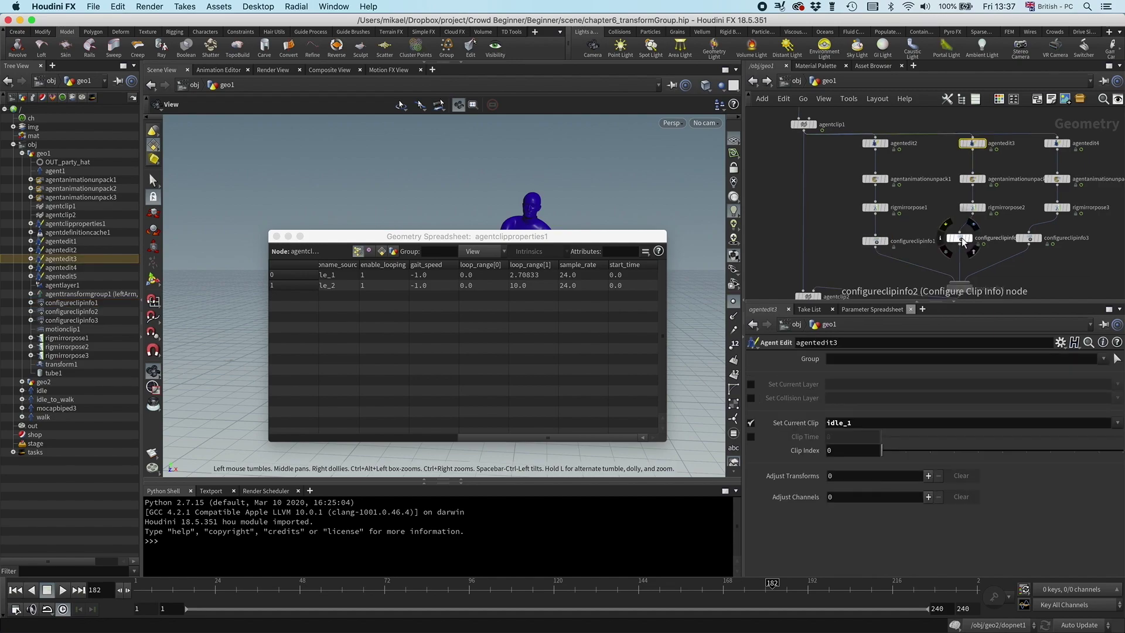
left_click(805, 126)
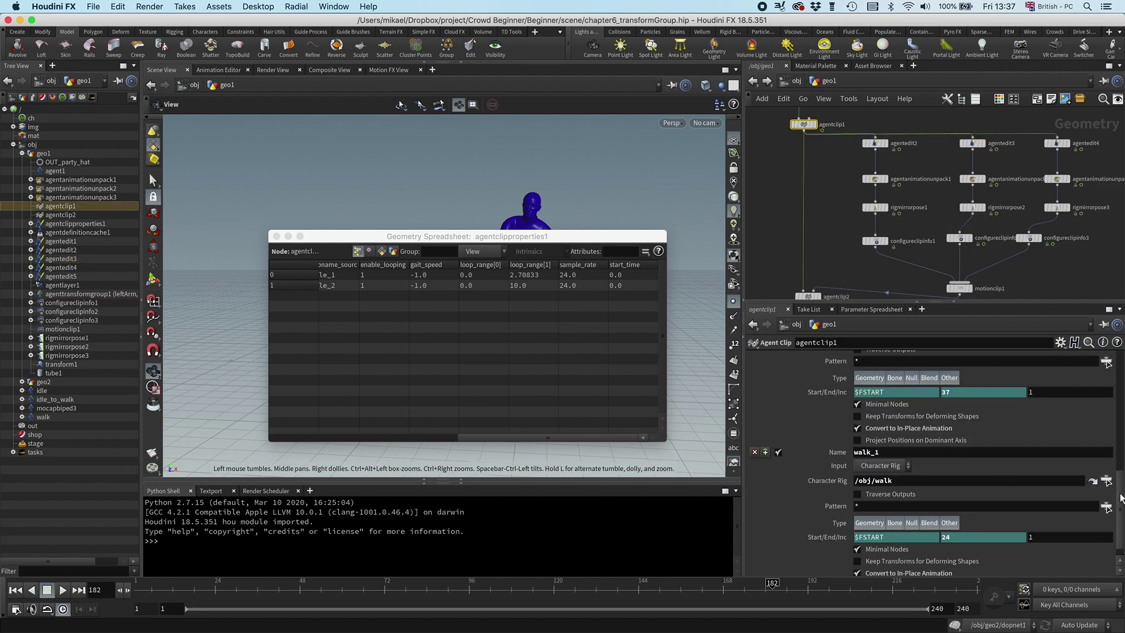
left_click_drag(1120, 497, 1119, 419)
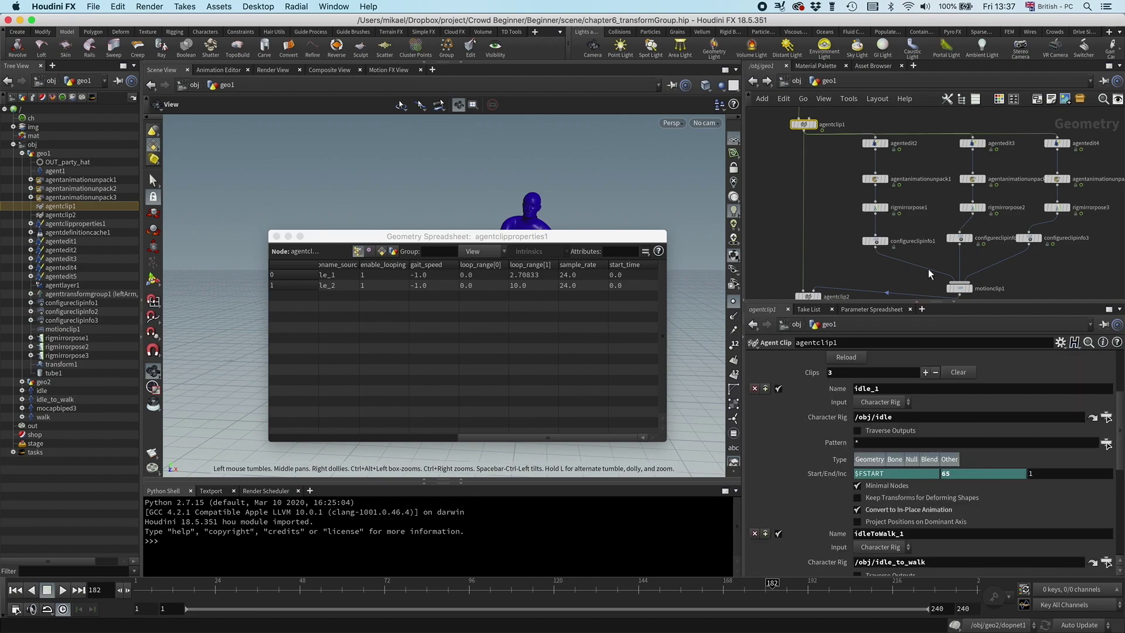
Enable Clip Range on configureclipinfo2 for idle_2, running from $FSTART to 65.
left_click(959, 238)
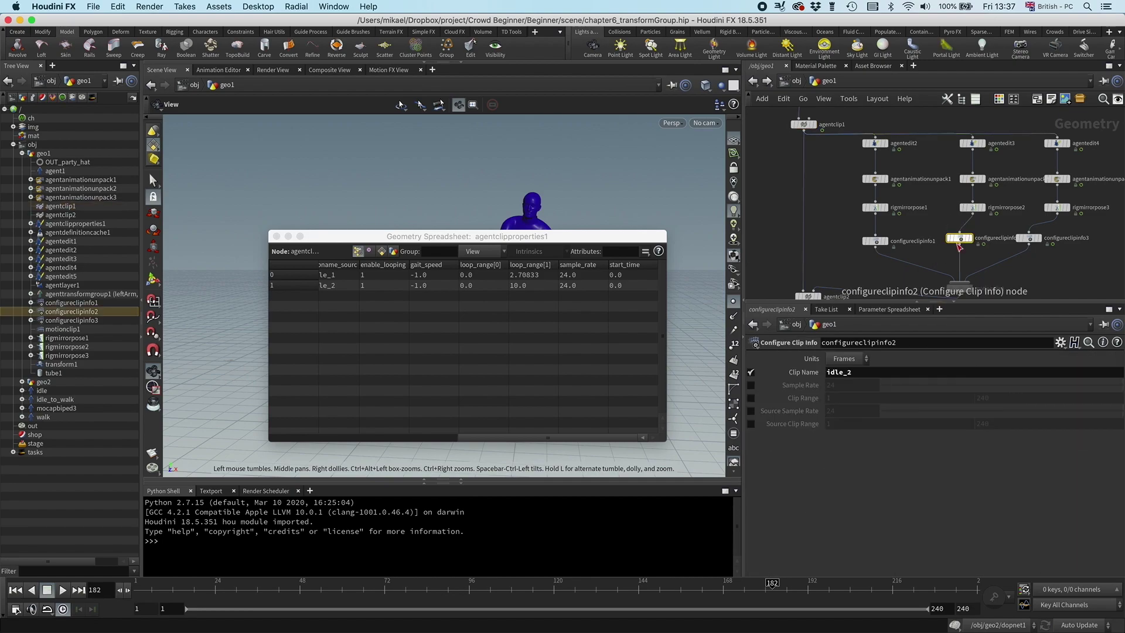
left_click(753, 398)
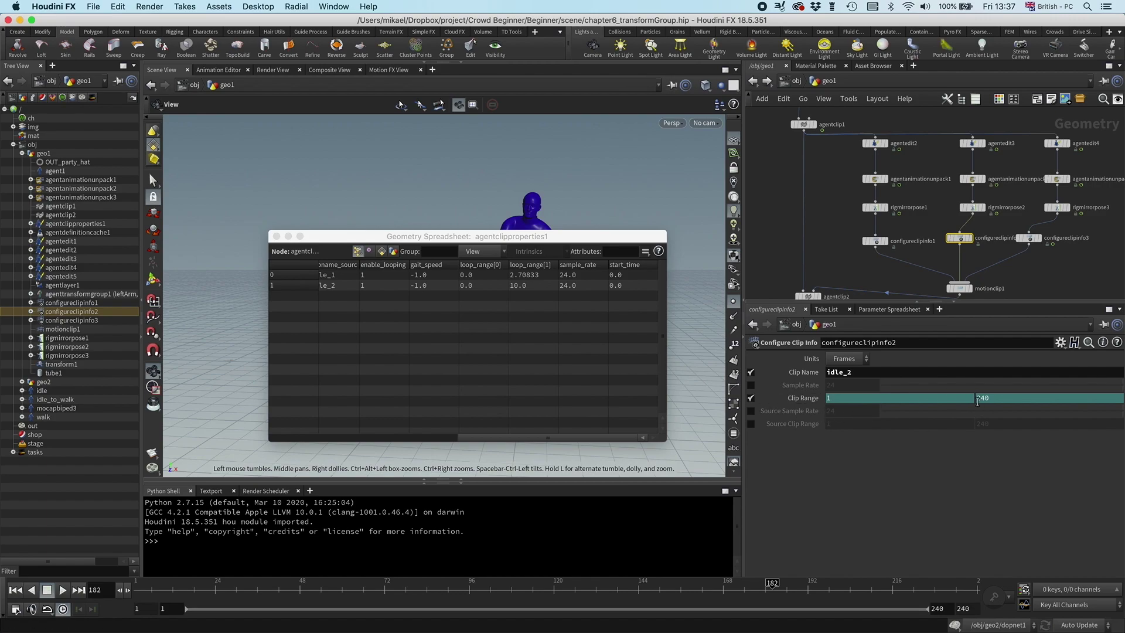
left_click(818, 398)
left_click(938, 402)
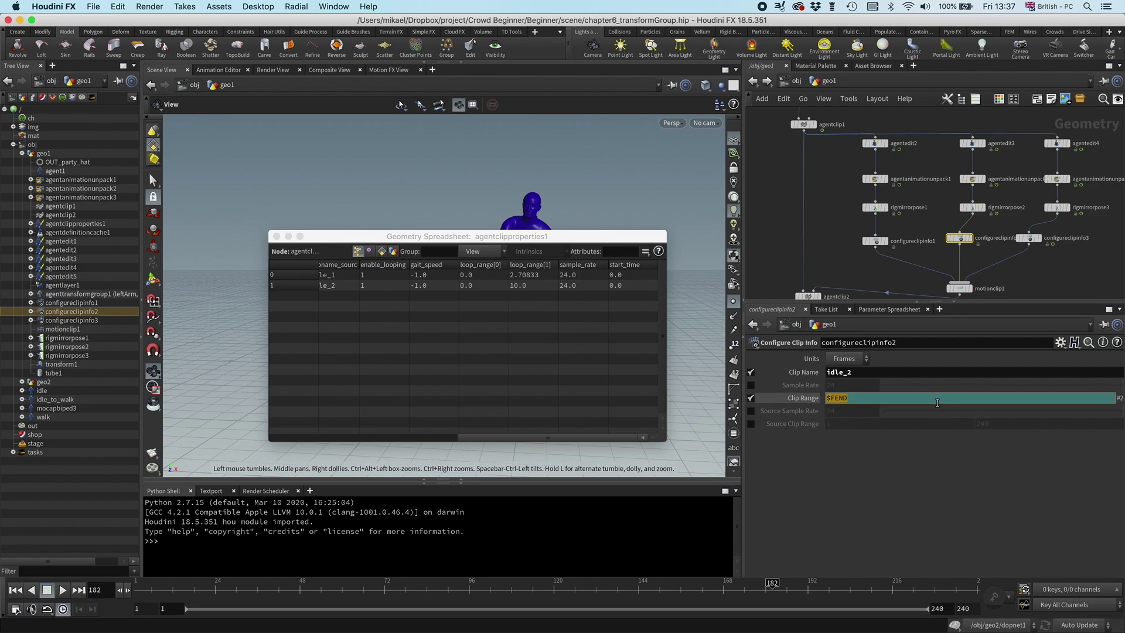
type("65")
key("Return")
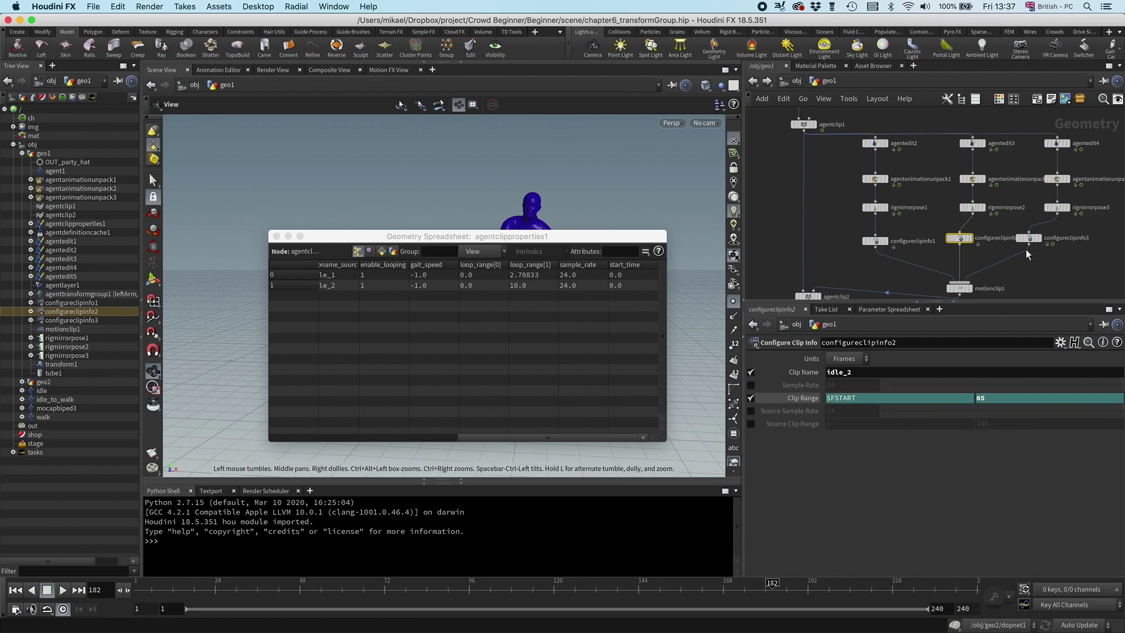
Select configureclipinfo3 and check the idleToWalk_1 source frame range on agentclip1.
mouse_move(1055, 210)
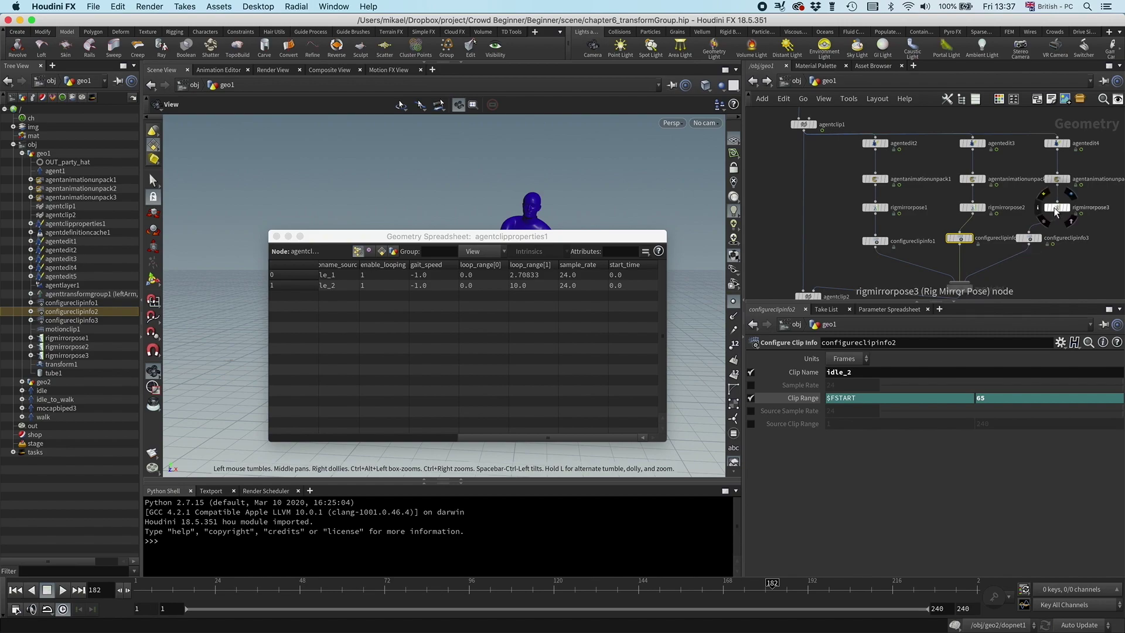
left_click(1029, 238)
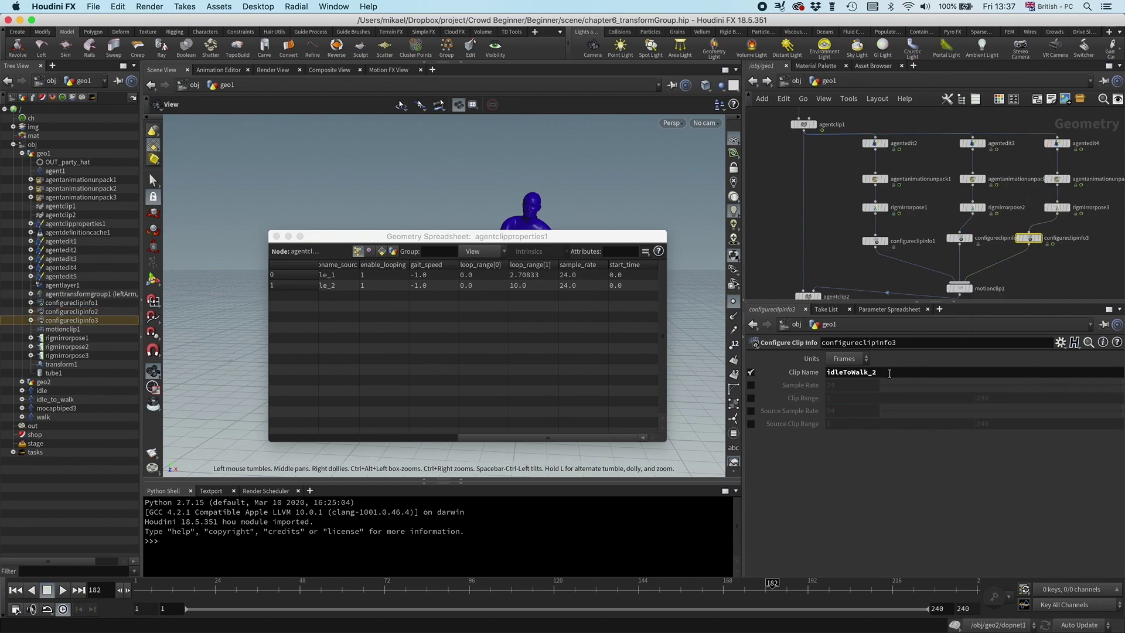
left_click(805, 124)
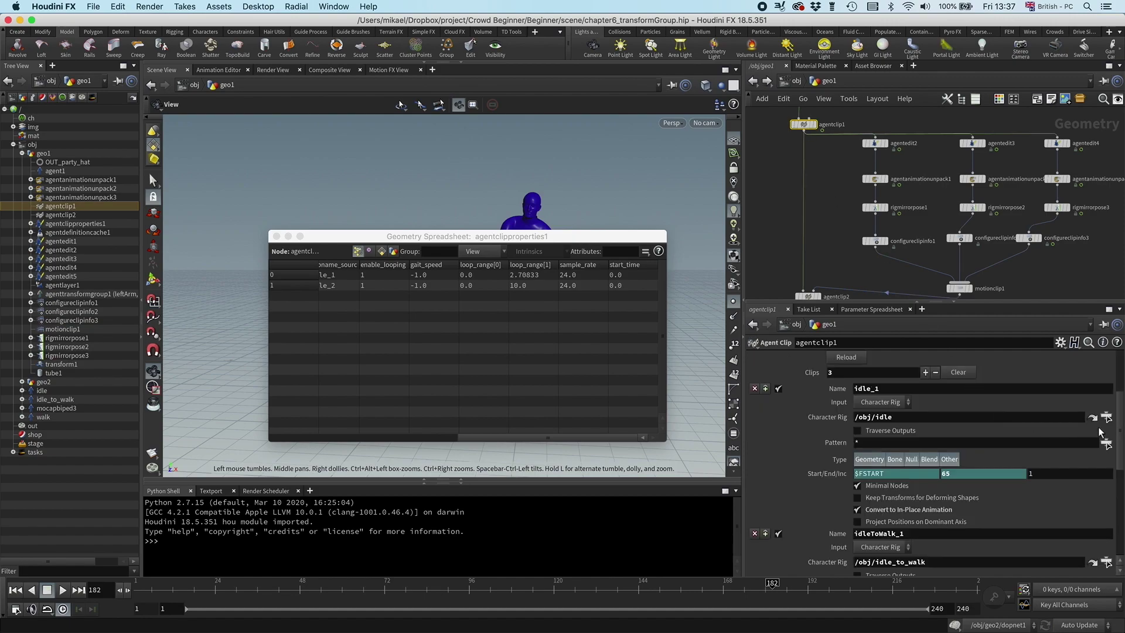
left_click_drag(1120, 424, 1116, 483)
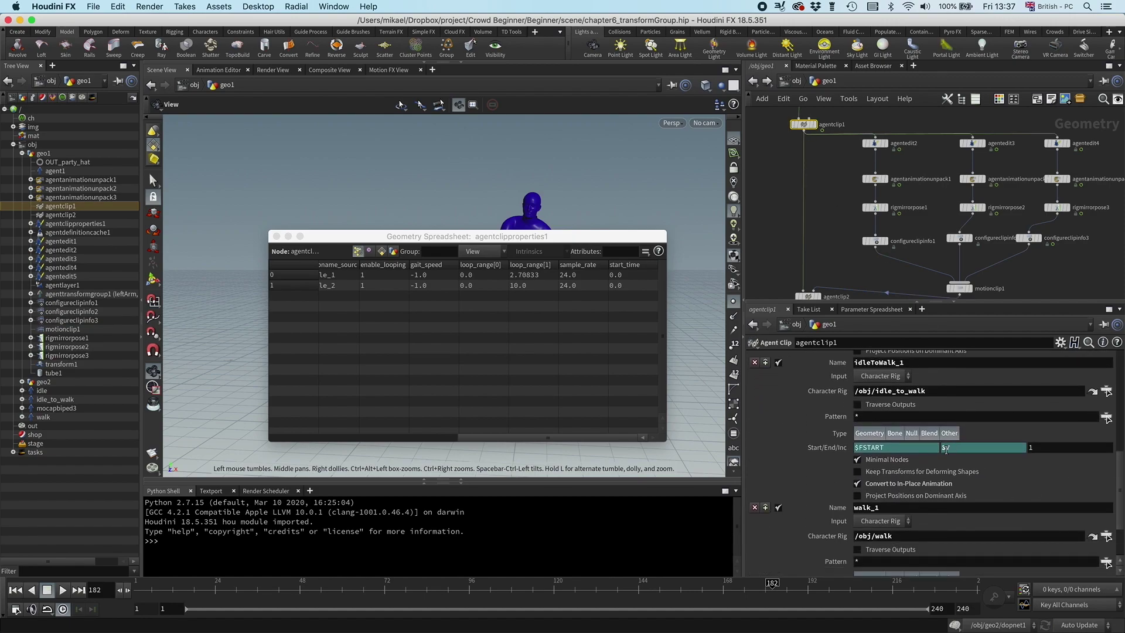
Enable Clip Range on the idleToWalk_2 clip info node, running from $FSTART to 37.
left_click(1029, 238)
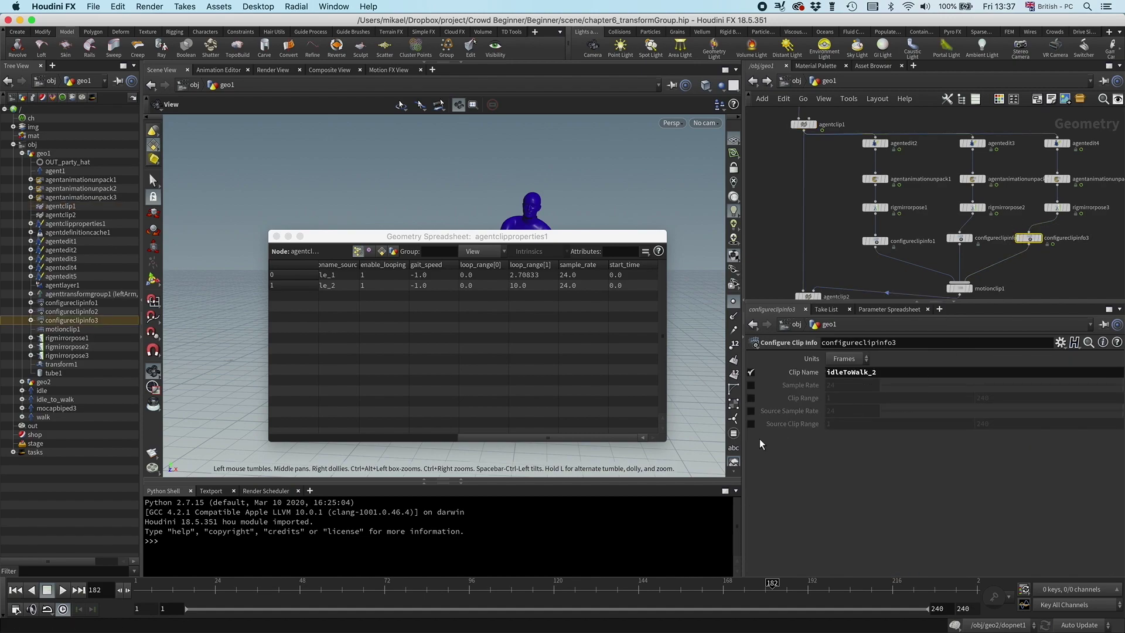
left_click(750, 398)
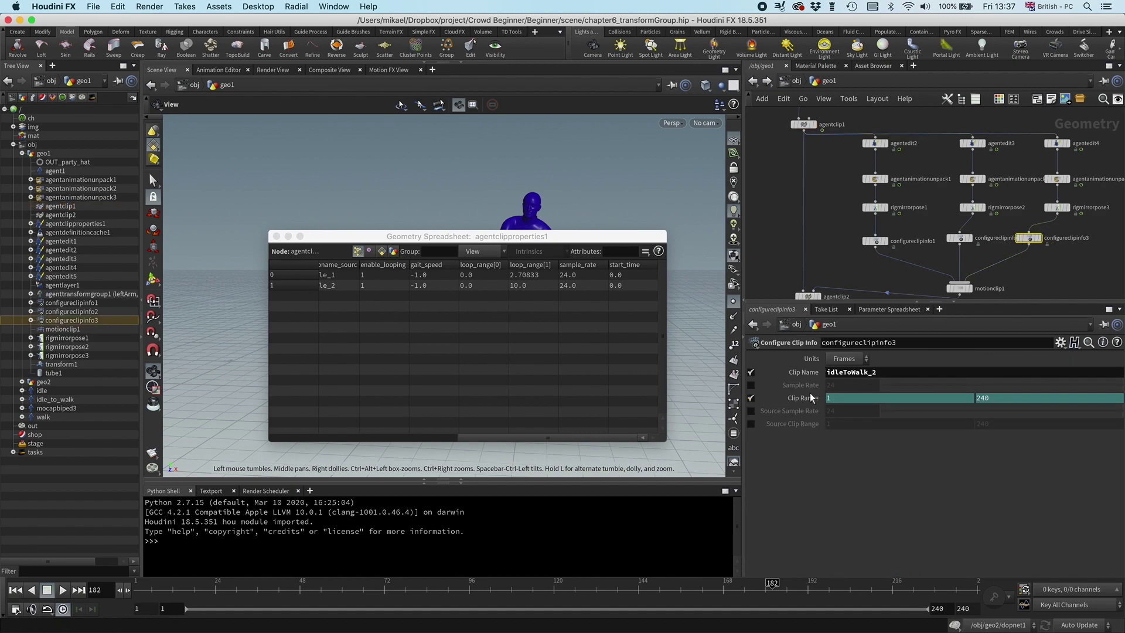
middle_click(805, 398)
left_click(980, 402)
type("37")
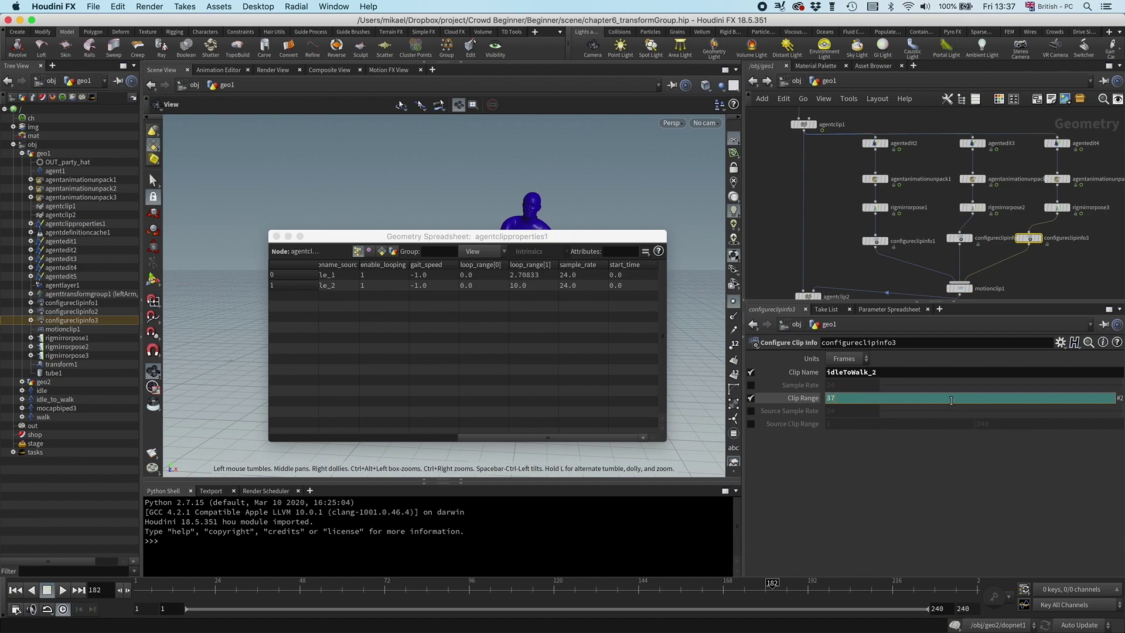
key("Return")
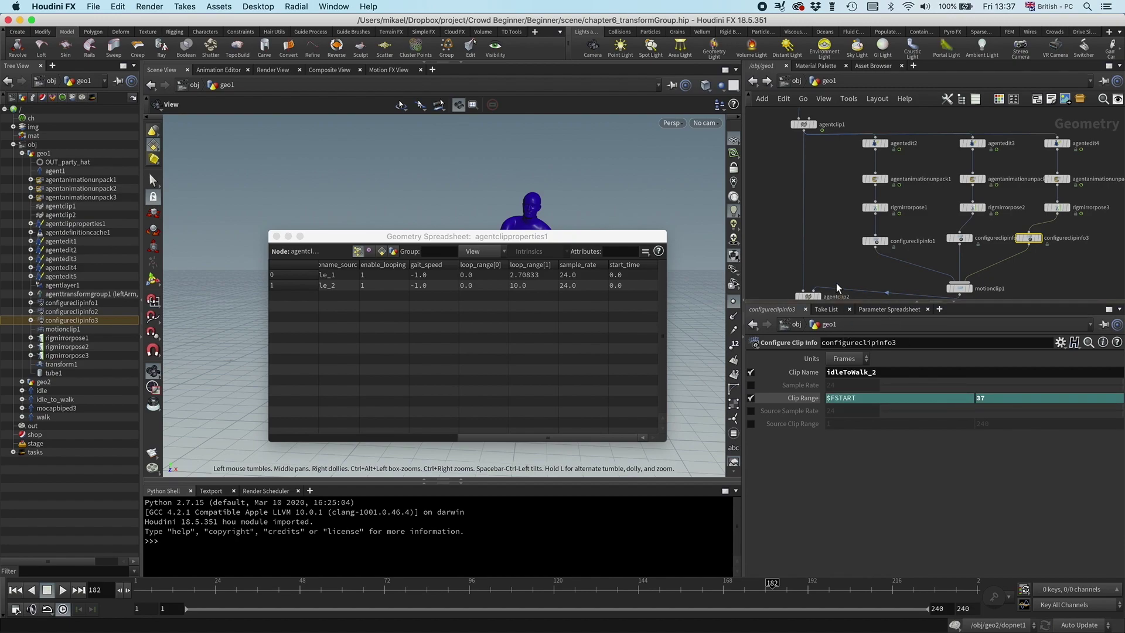
middle_click_drag(825, 254, 890, 152)
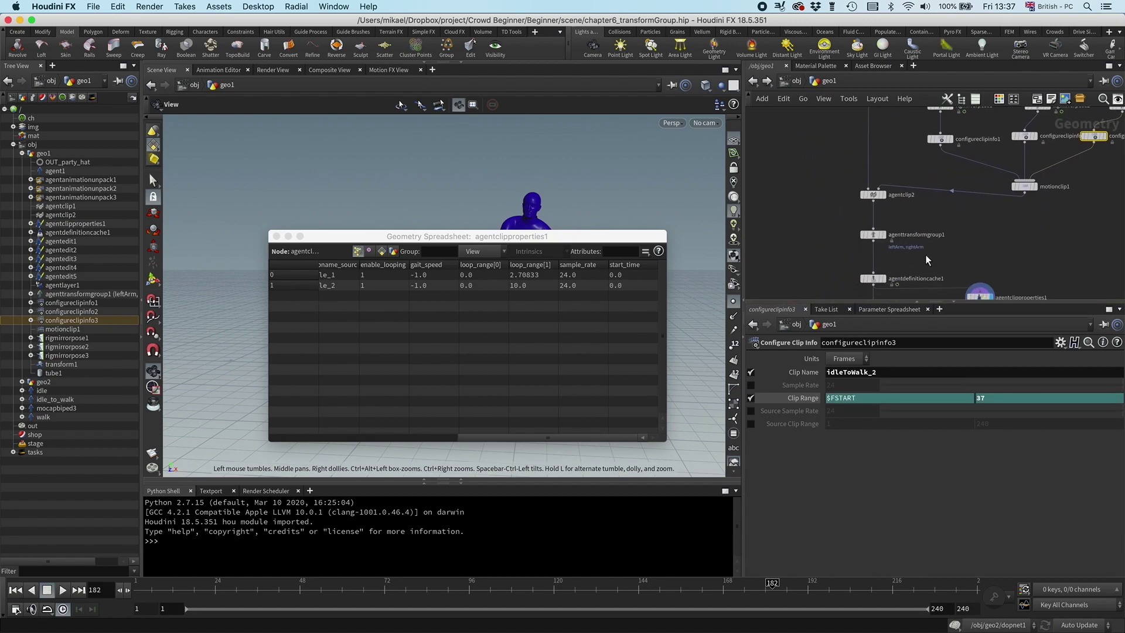
Reload agentdefinitioncache1 so both clips' loop_range[1] becomes 2.70833.
middle_click_drag(926, 254, 915, 174)
left_click(859, 198)
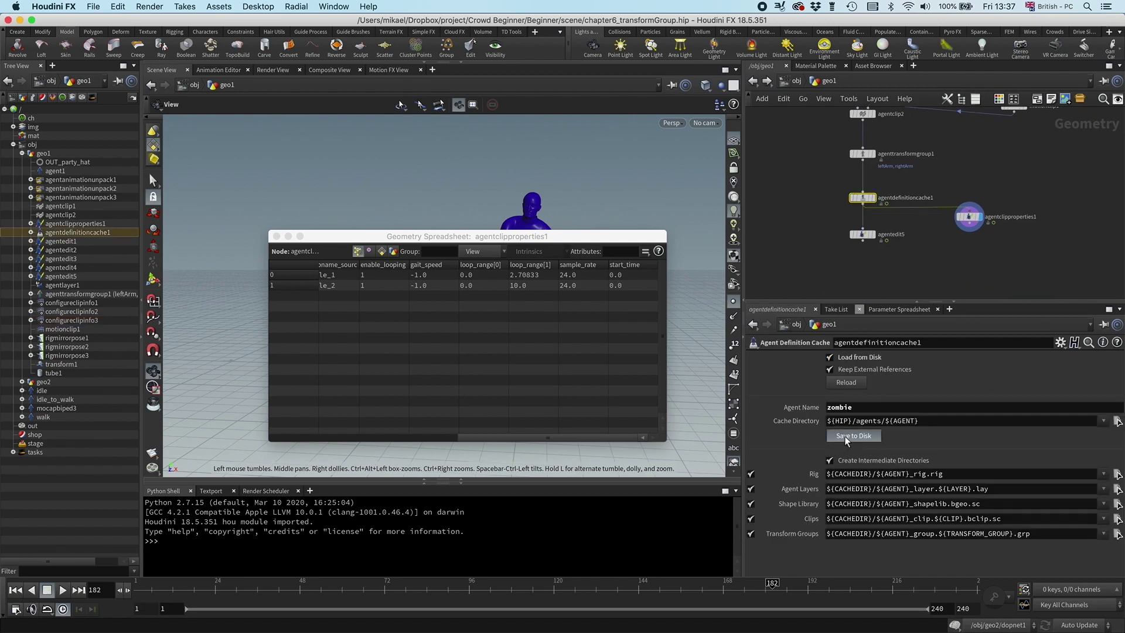
left_click(846, 382)
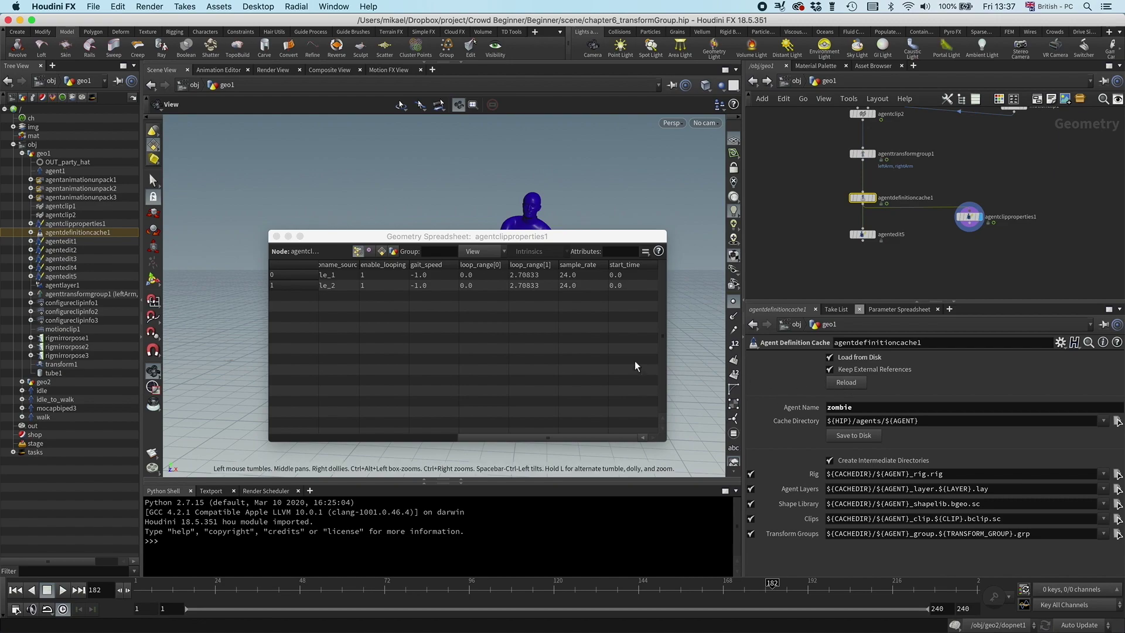